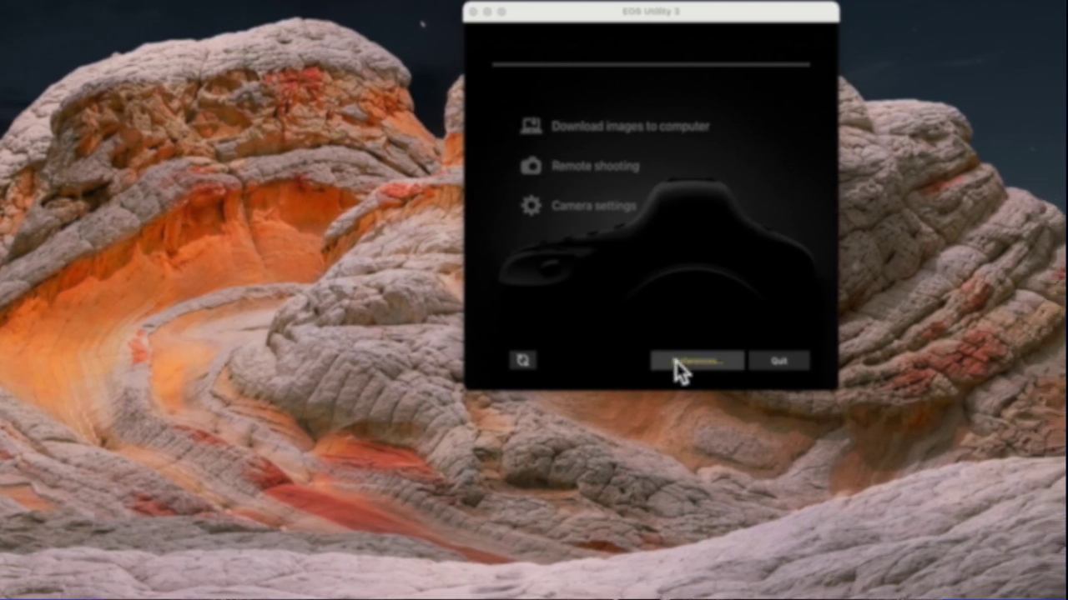
Step: Show the Destination Folder preferences in EOS Utility, and start the automatic download of images from the EOS R5
click(680, 367)
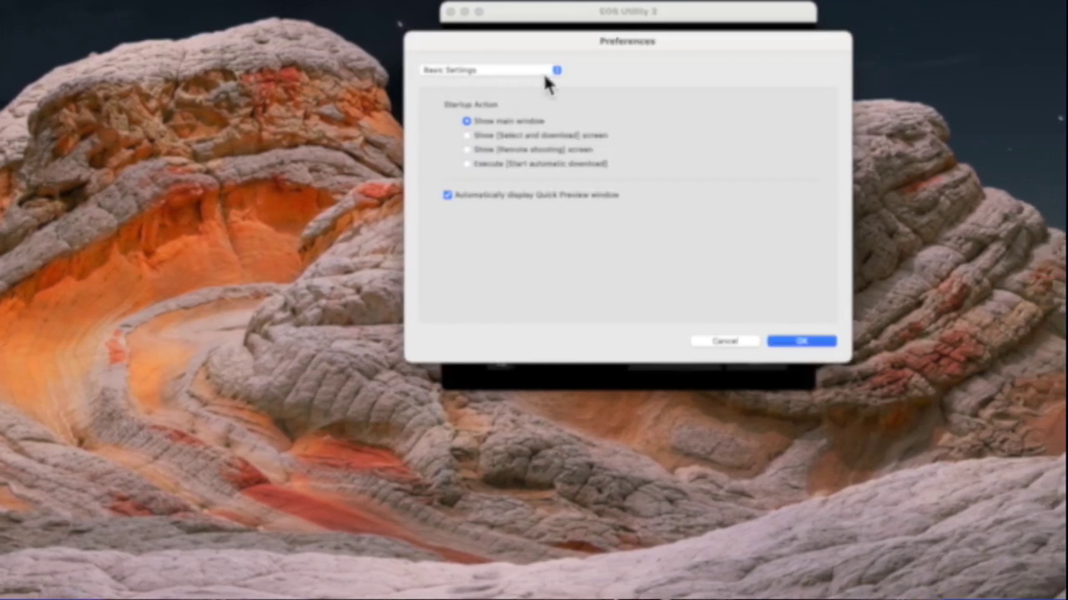
click(561, 70)
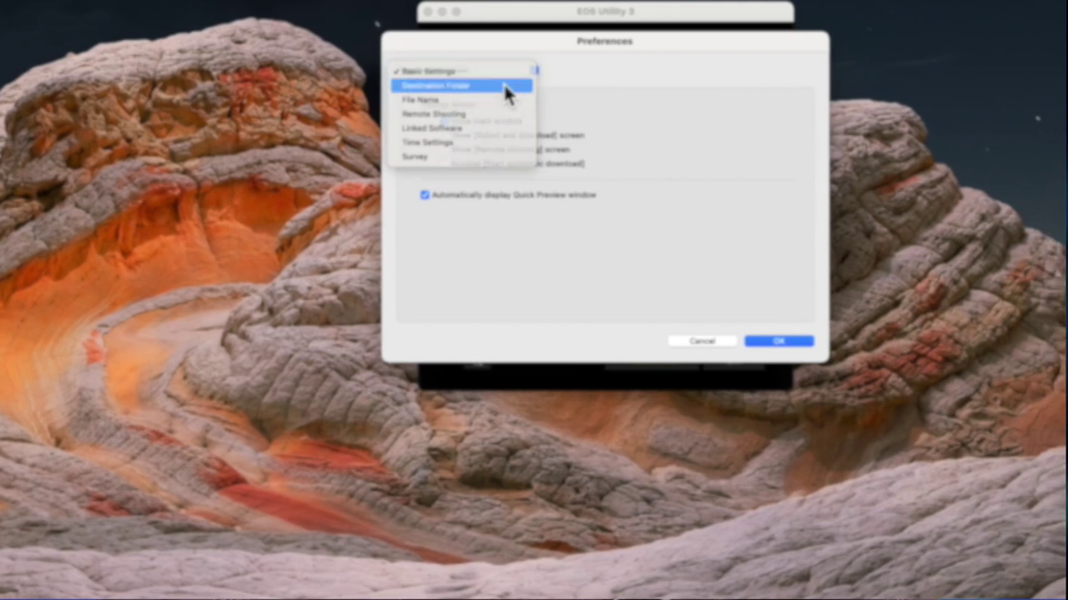
click(506, 85)
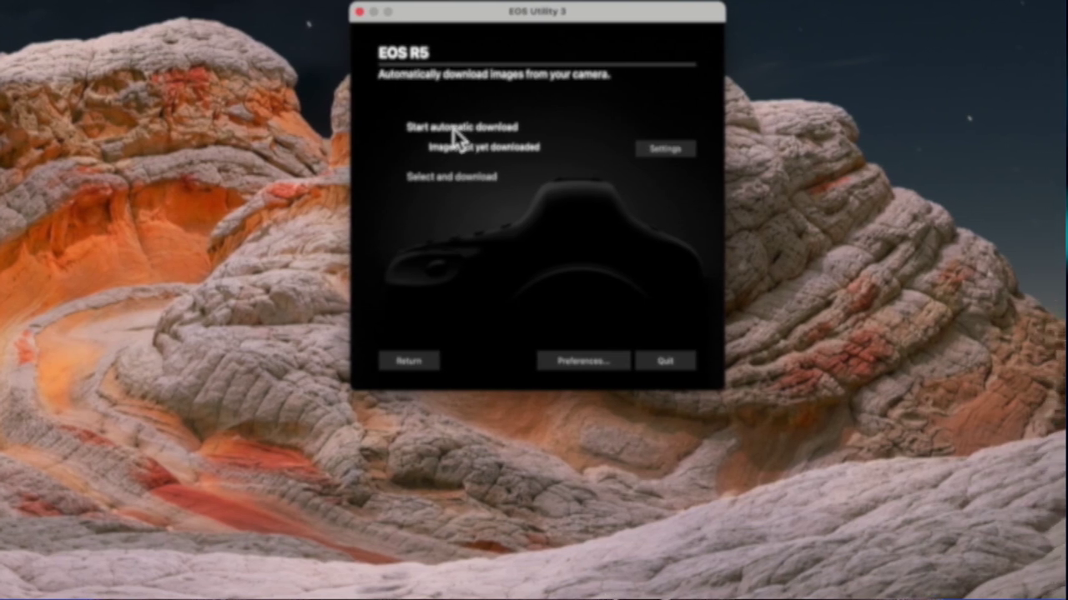
click(459, 132)
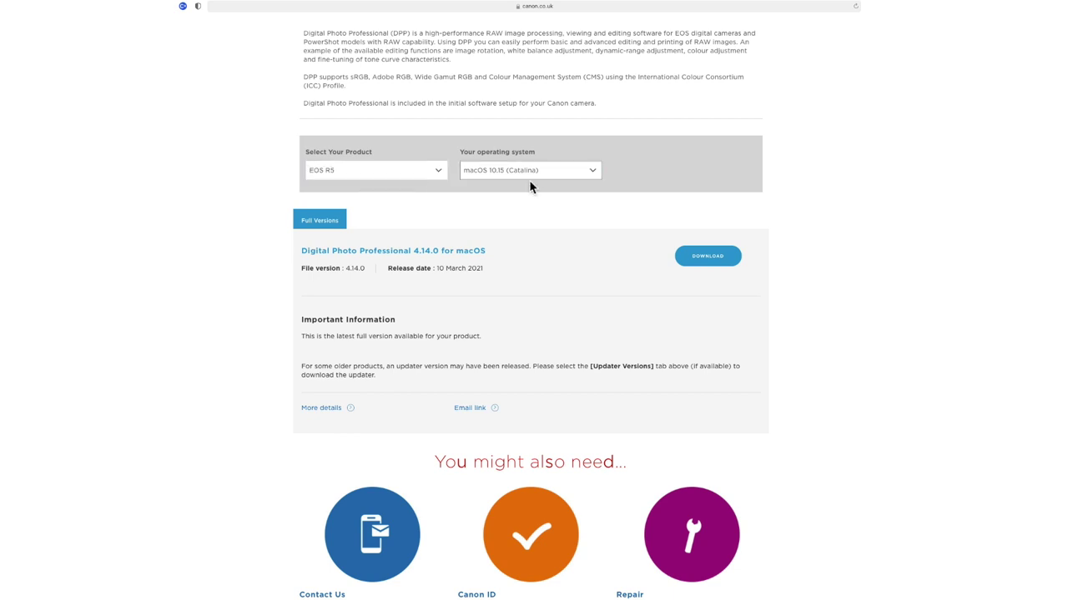
Step: Download Digital Photo Professional 4.14.0 for macOS from the Canon website
click(714, 268)
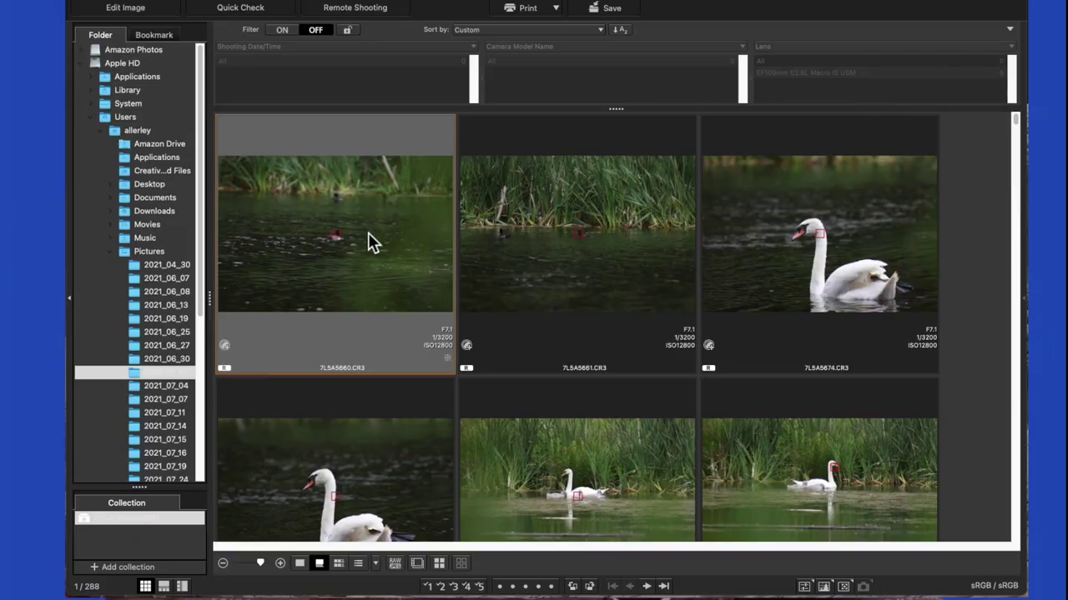
Step: Switch to Digital Photo Professional, browse the folder's photos and open 7L5A5660.CR3 in Quick Check
scroll(728, 294, down, 5)
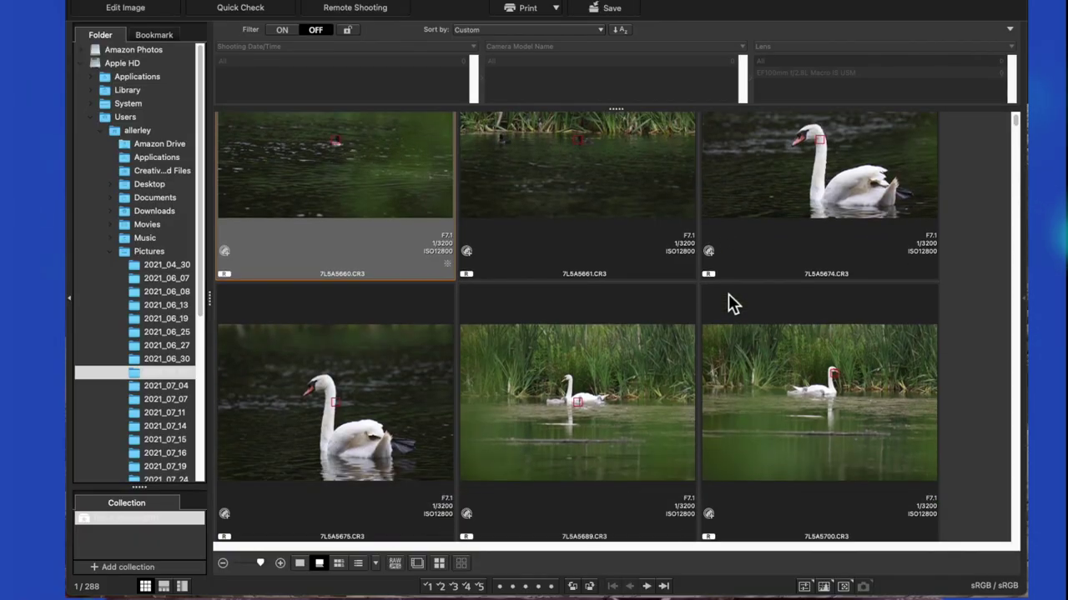
scroll(728, 294, down, 7)
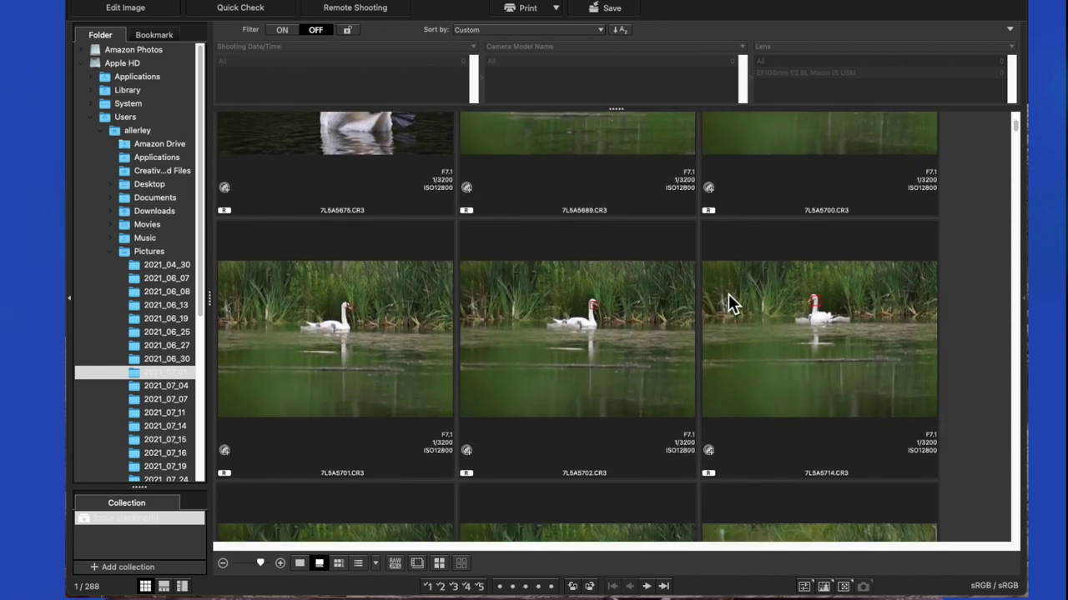
scroll(728, 294, up, 5)
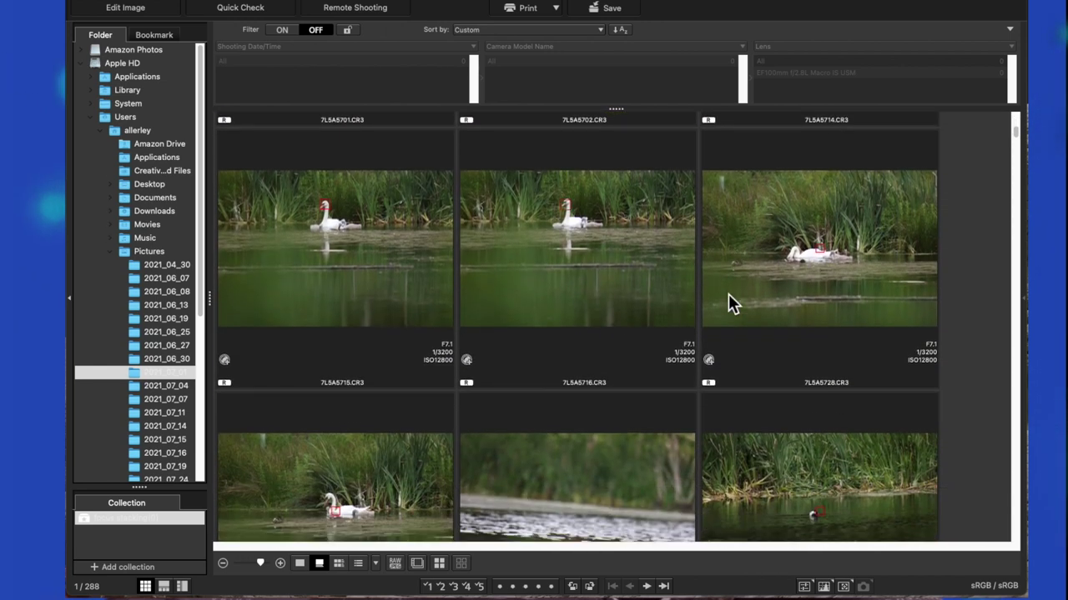
scroll(718, 293, up, 5)
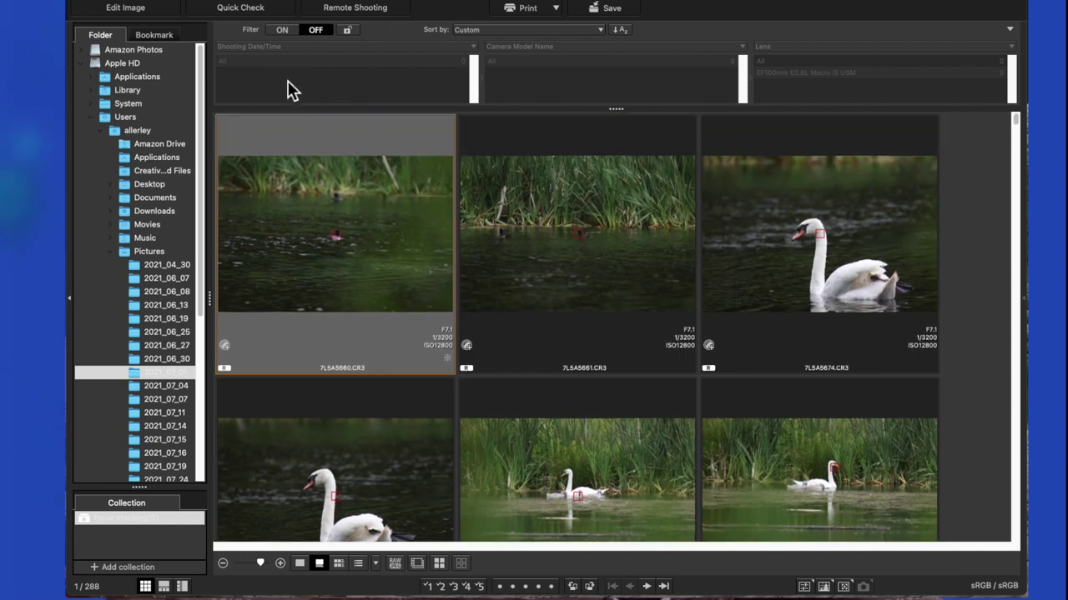
click(263, 11)
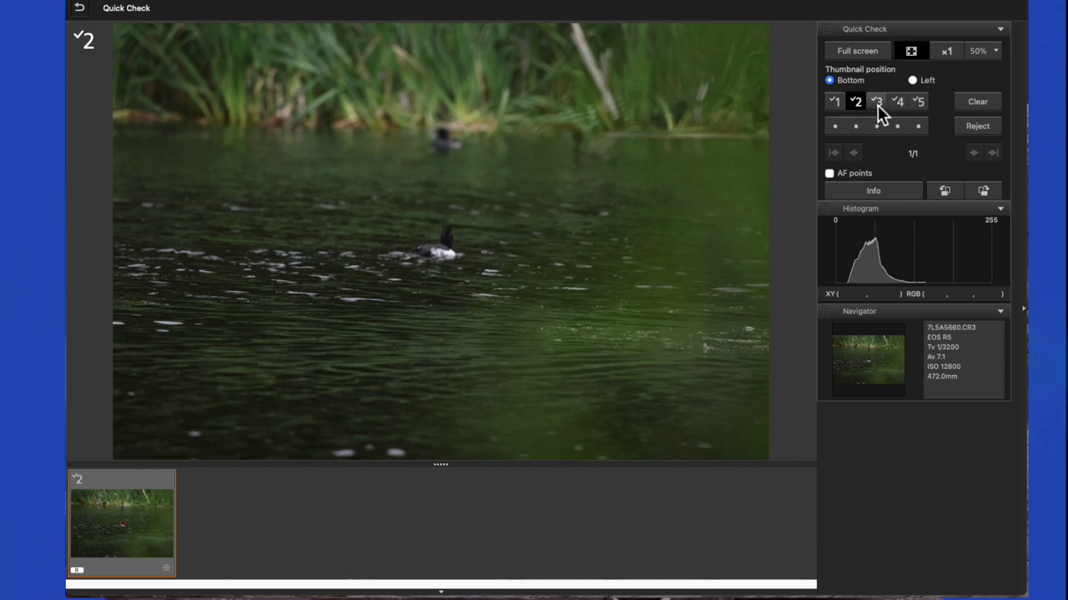
Step: Try check marks 3 and 4 on the photo, and clear the check mark
click(877, 105)
click(898, 102)
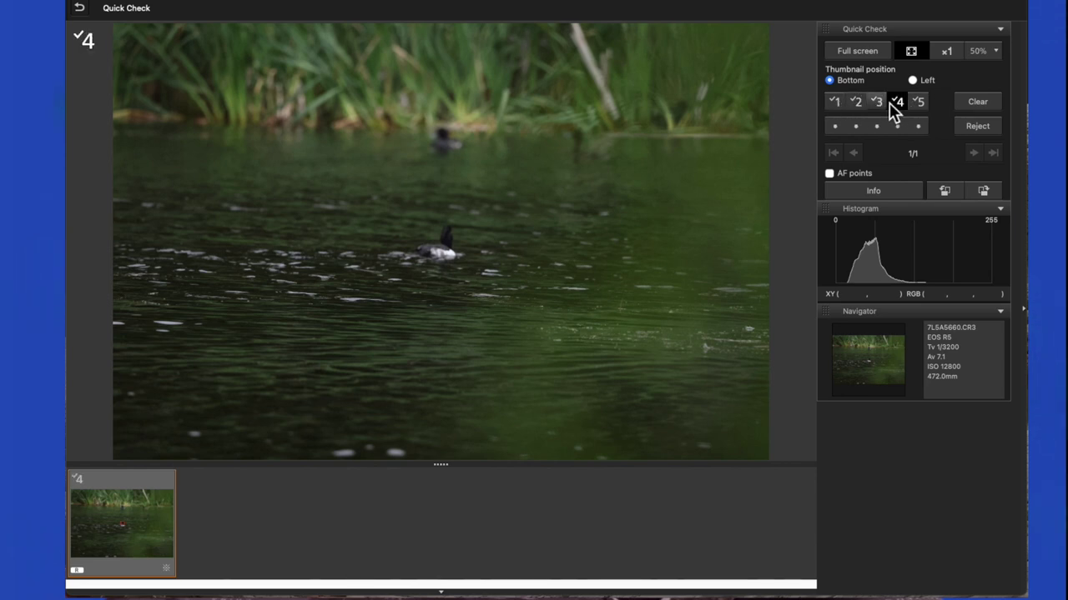
click(967, 104)
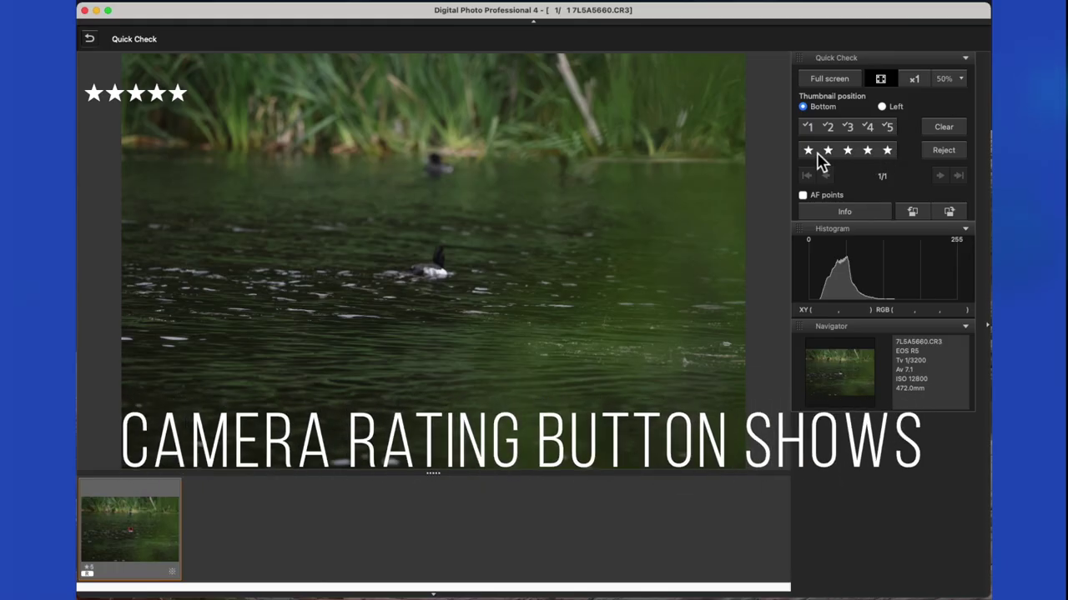
Step: Try the star rating and the Reject mark on the photo, and remove both
click(809, 152)
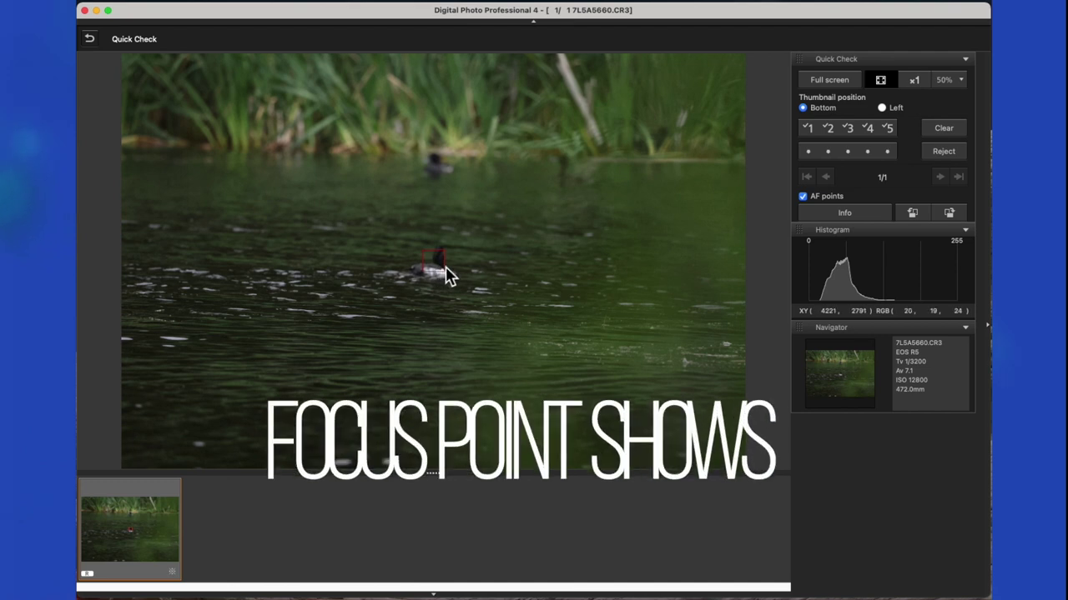
click(944, 153)
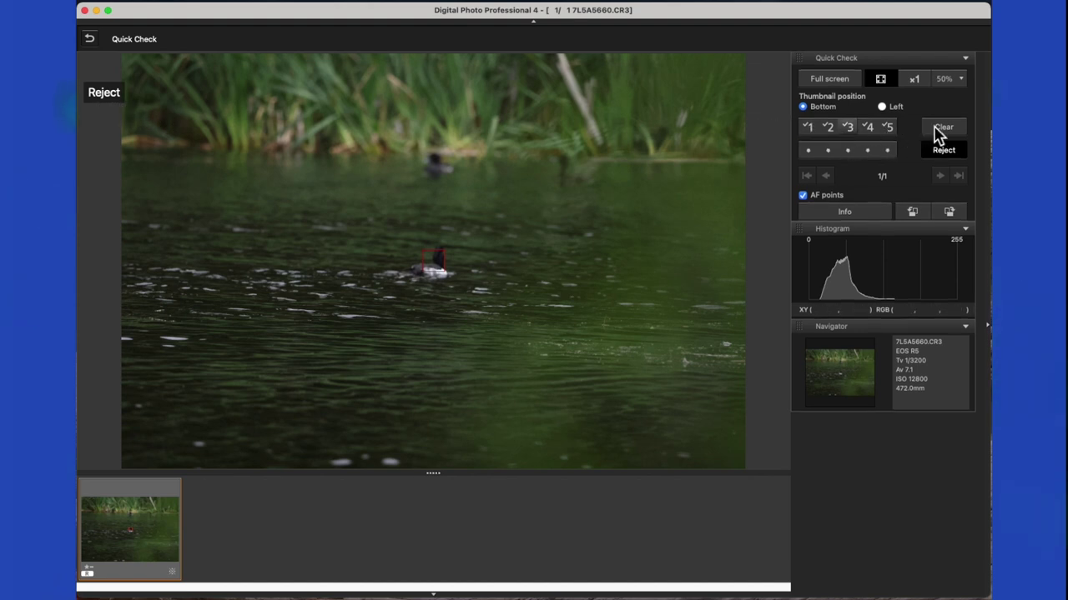
click(948, 153)
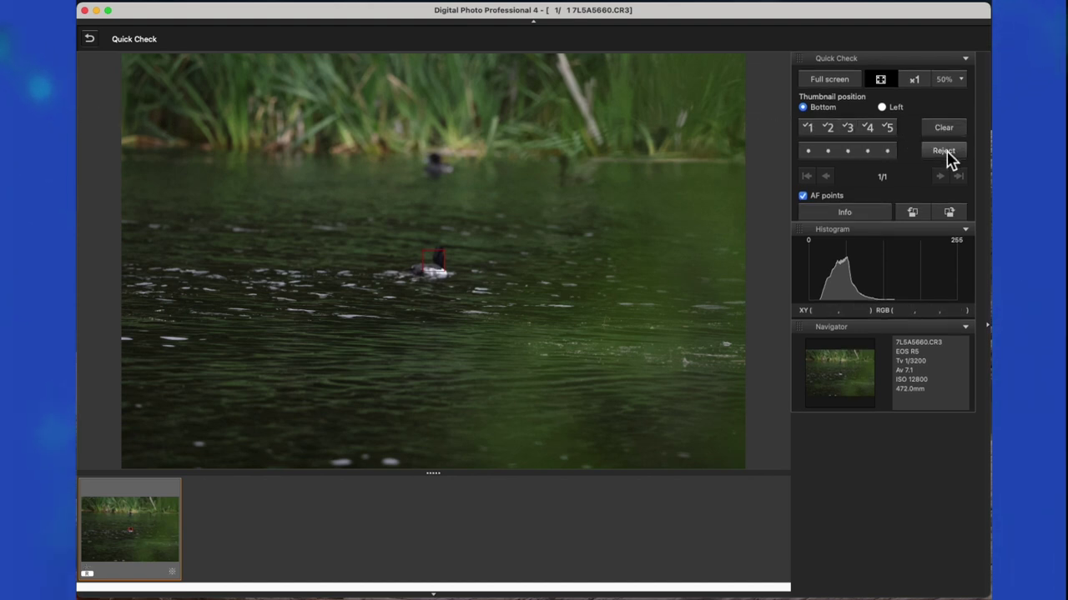
Step: Leave Quick Check, open the swan family photo 7L5A5878.CR3 for editing and apply the automatic gamma adjustment
click(90, 42)
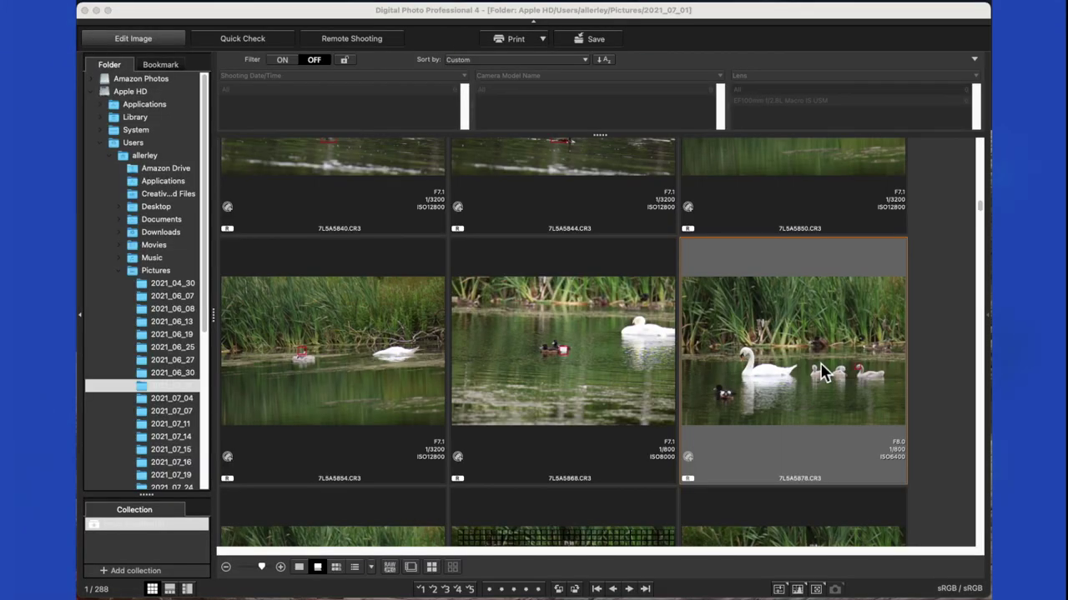
click(142, 41)
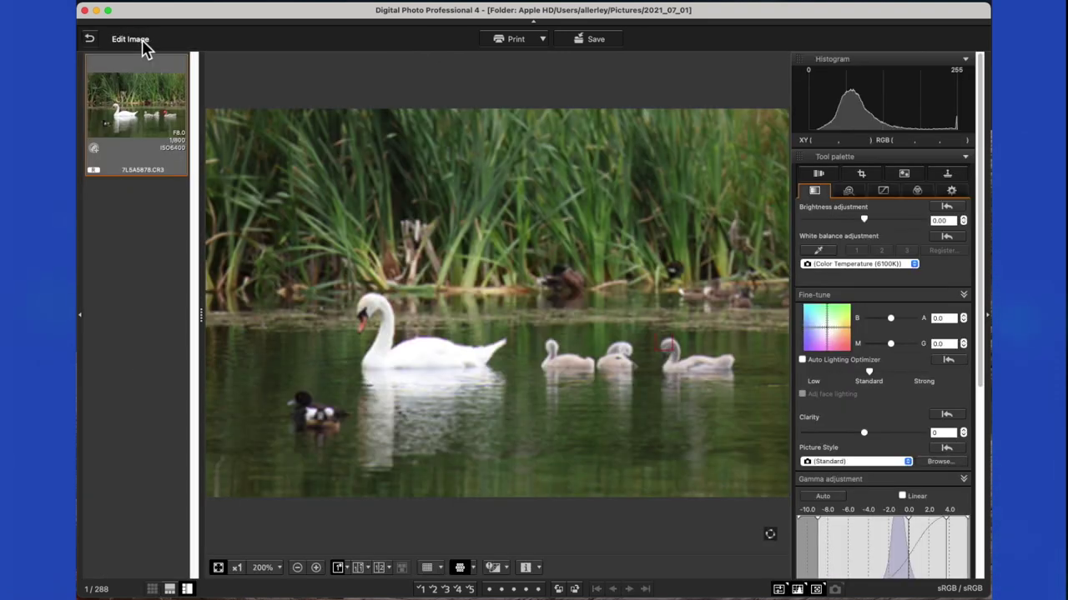
scroll(918, 277, down, 5)
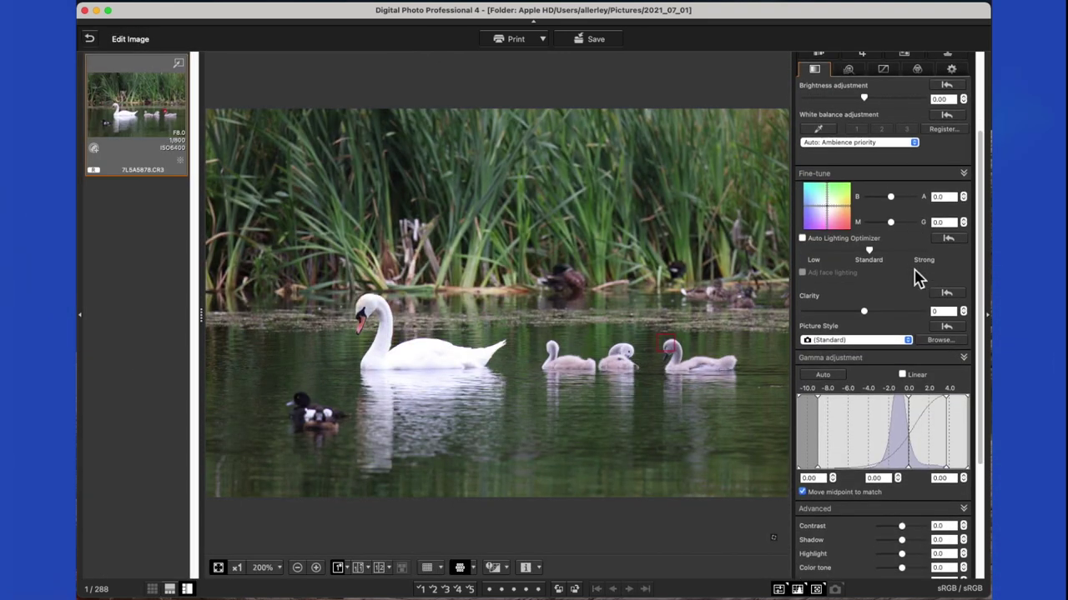
scroll(917, 278, down, 2)
scroll(912, 274, down, 2)
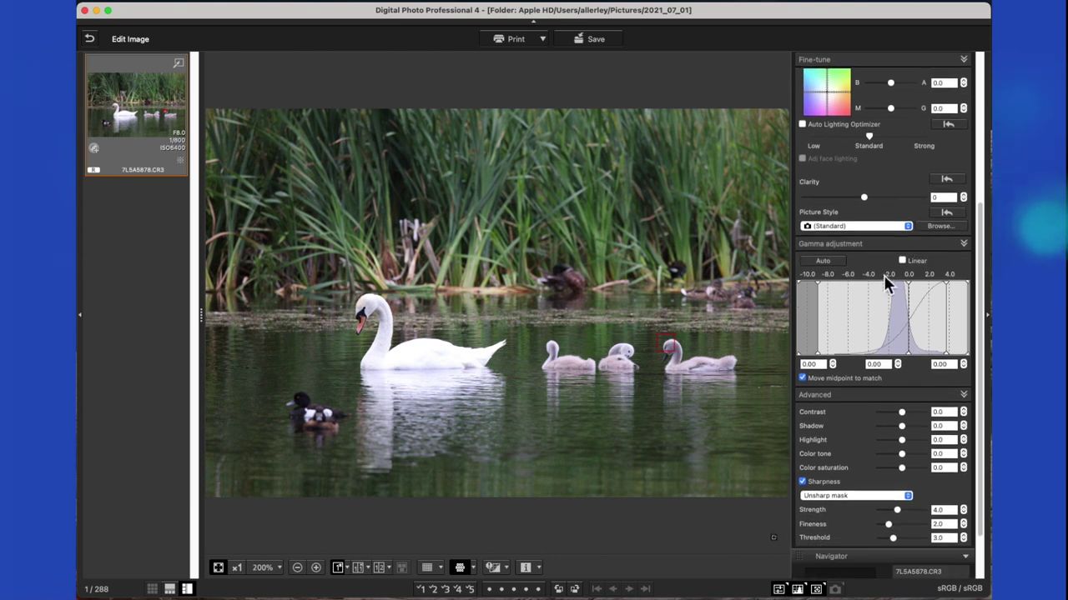
click(824, 262)
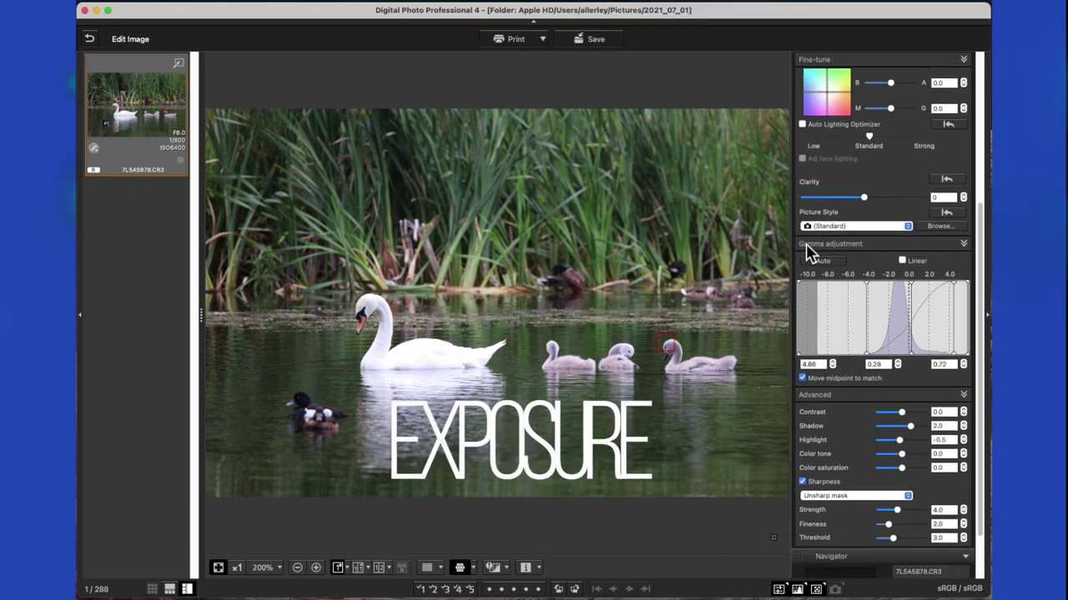
Step: Review the photo's lens corrections, from Digital Lens Optimizer through Peripheral illumination to Distortion
scroll(809, 246, up, 4)
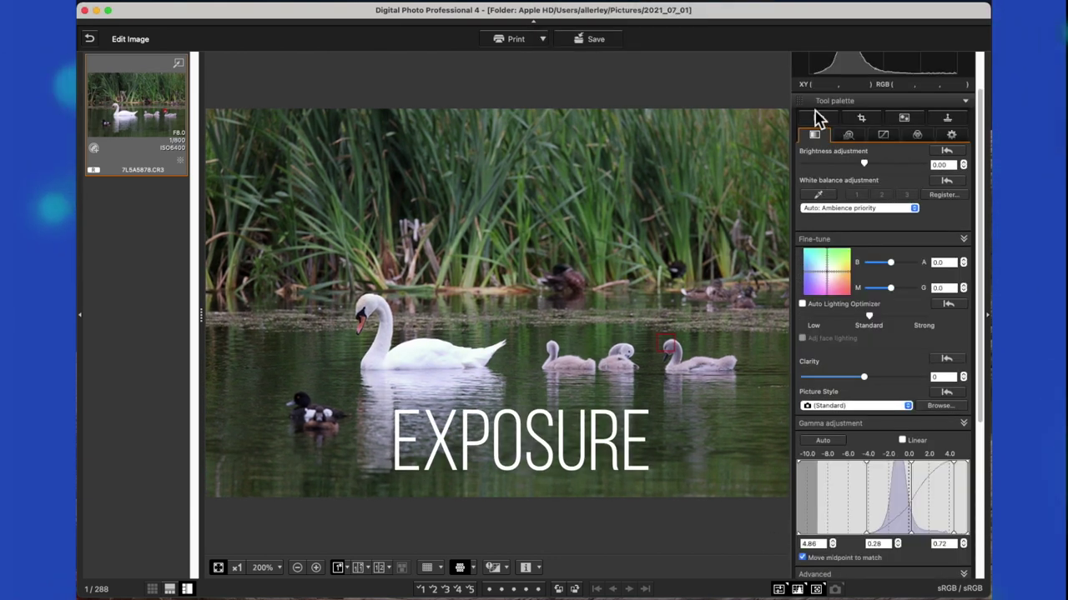
click(818, 118)
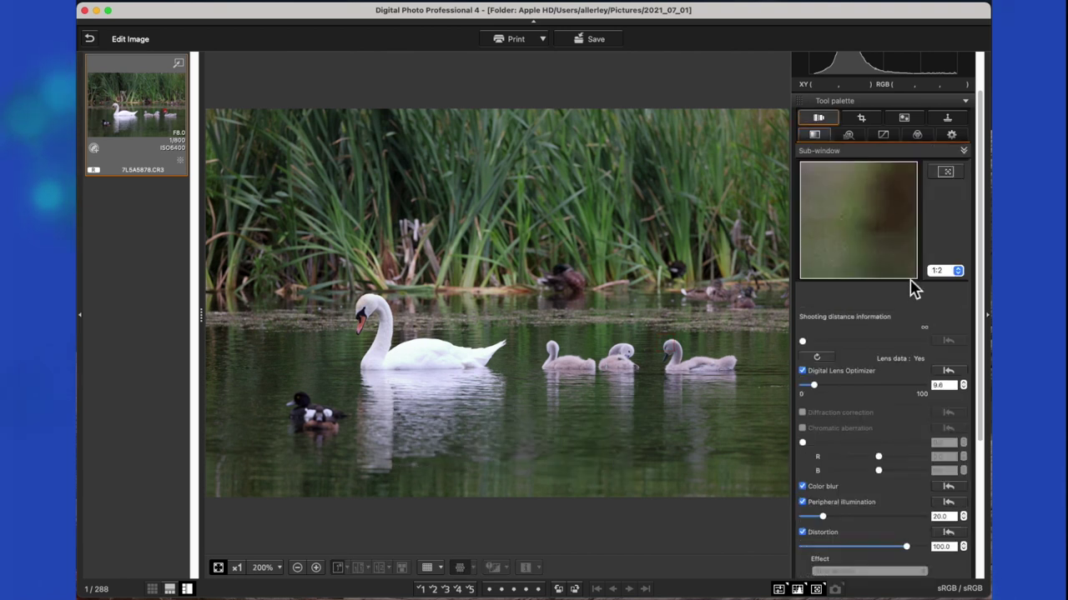
scroll(909, 367, down, 3)
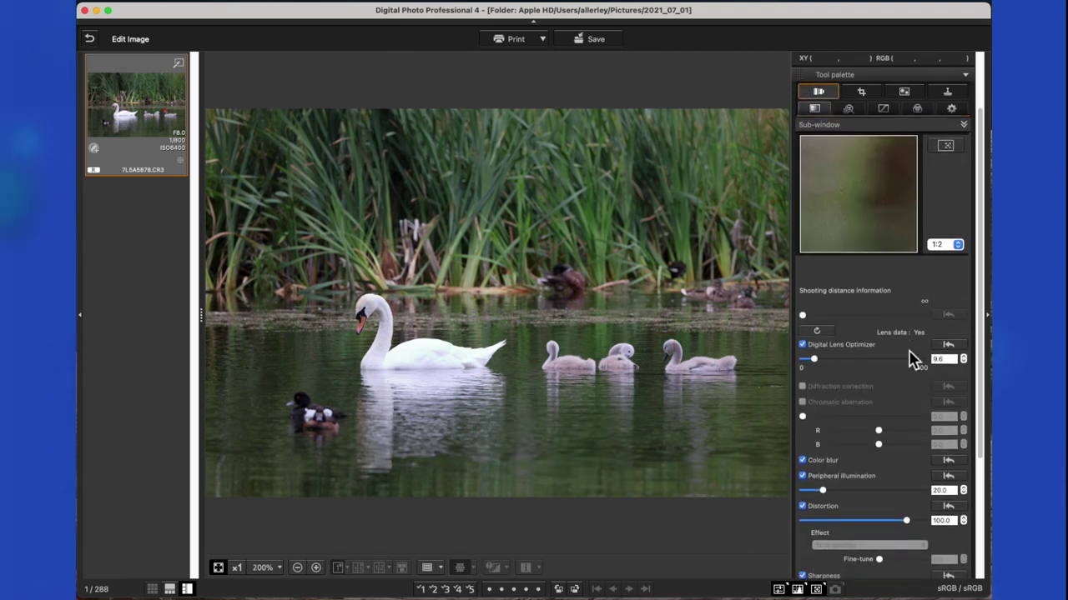
scroll(909, 357, down, 1)
scroll(889, 383, down, 6)
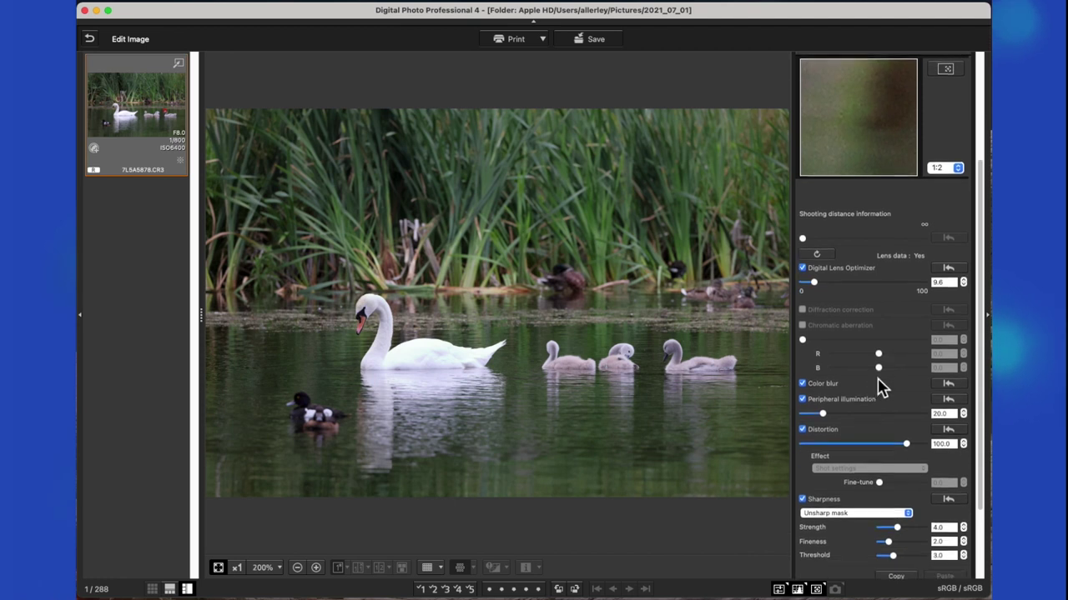
click(803, 430)
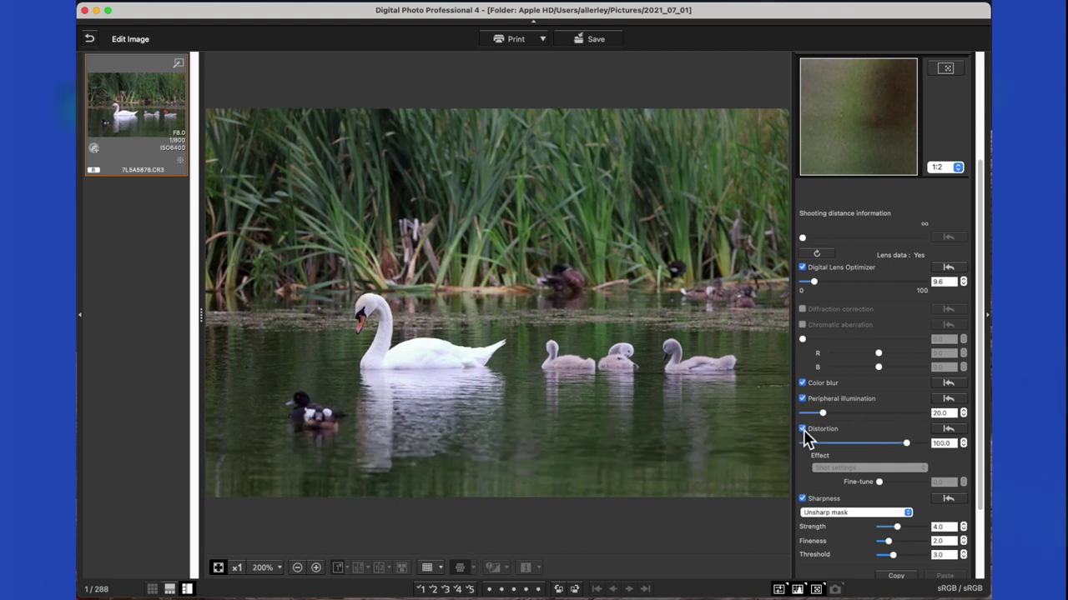
Step: Choose Auto: Ambience priority as the white balance, and show the hue and saturation color adjustments
scroll(814, 317, up, 10)
click(817, 192)
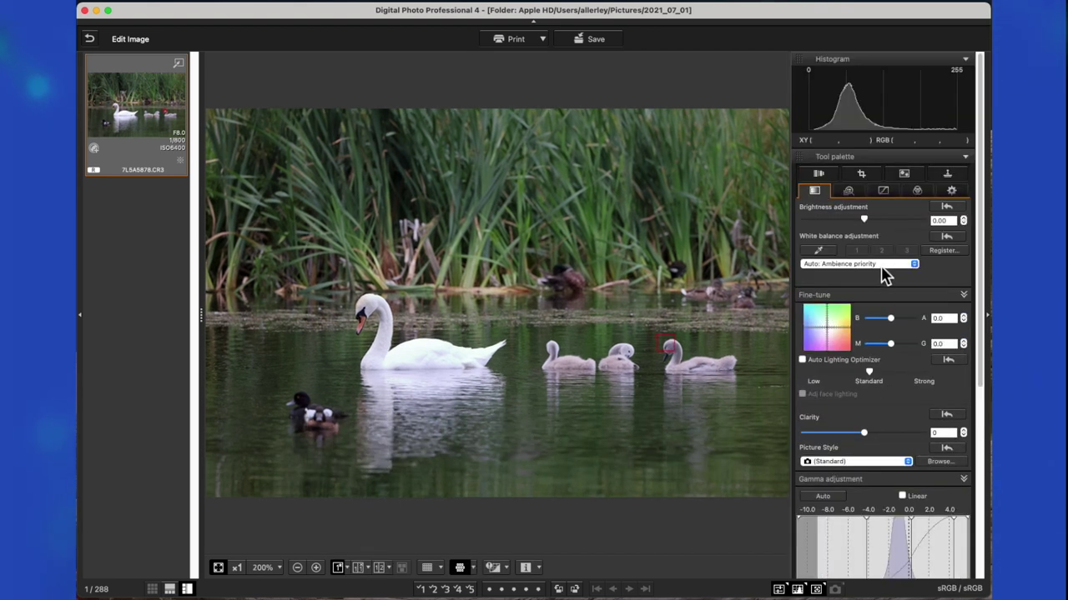
click(914, 265)
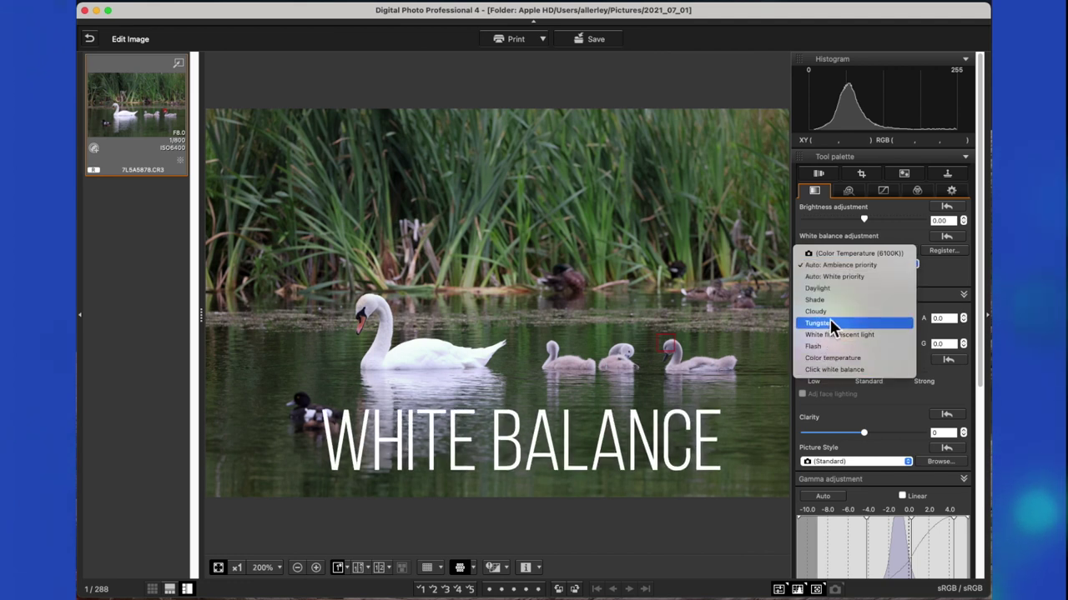
click(844, 265)
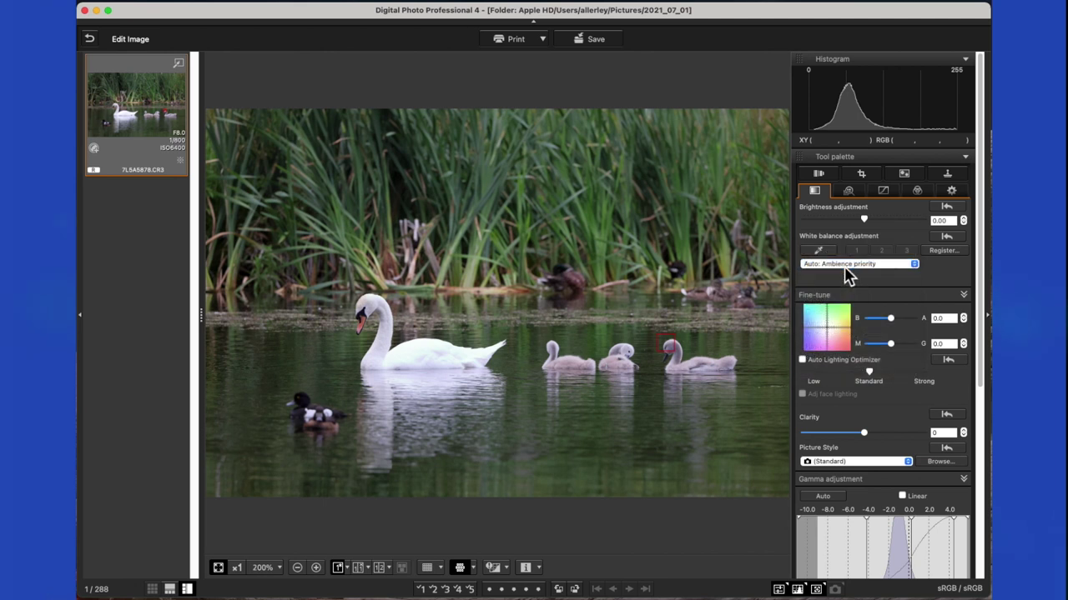
click(917, 192)
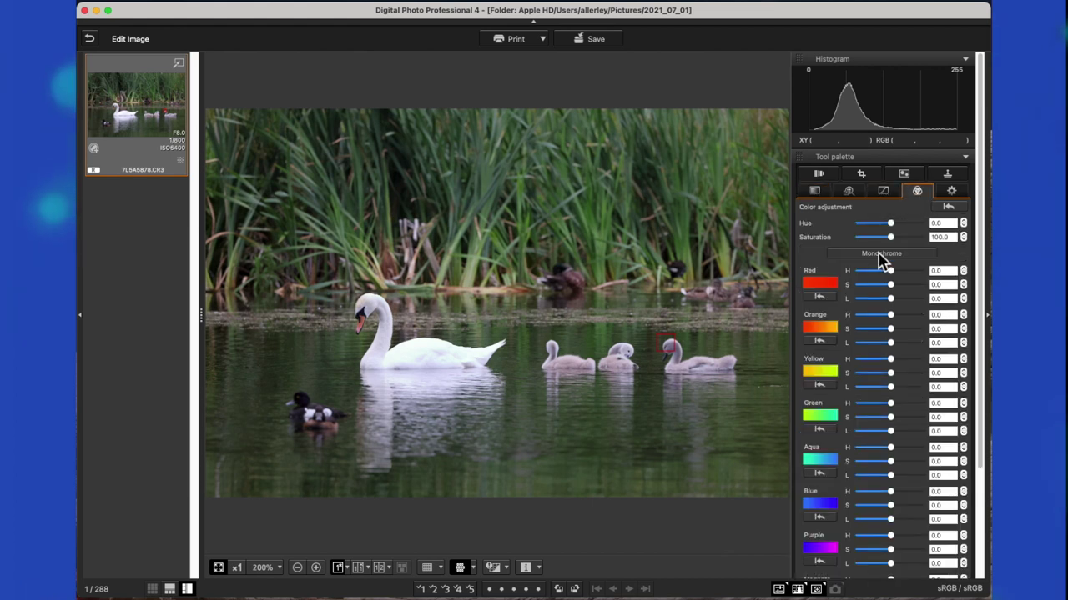
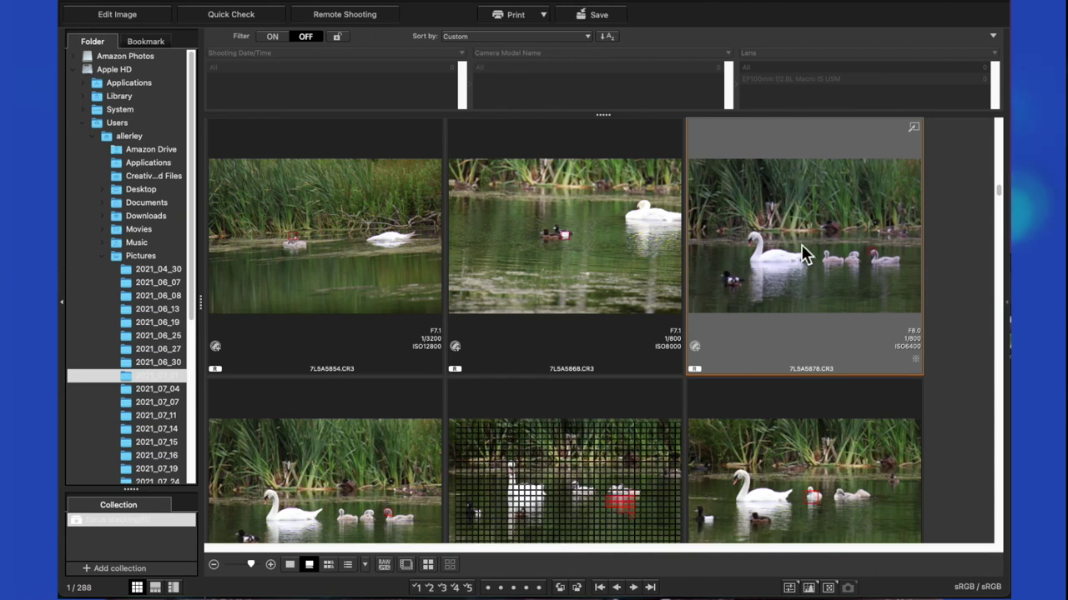
Step: Copy the recipe of the edited photo 7L5A5878.CR3 and select the neighbouring photo 7L5A5879.CR3
right_click(801, 244)
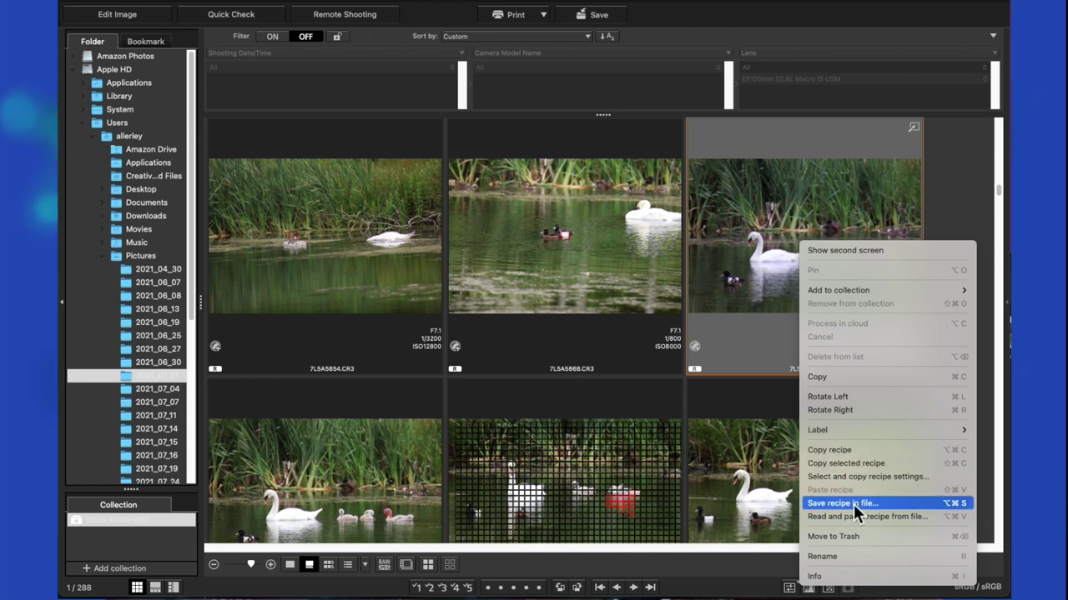
click(847, 451)
scroll(803, 392, down, 3)
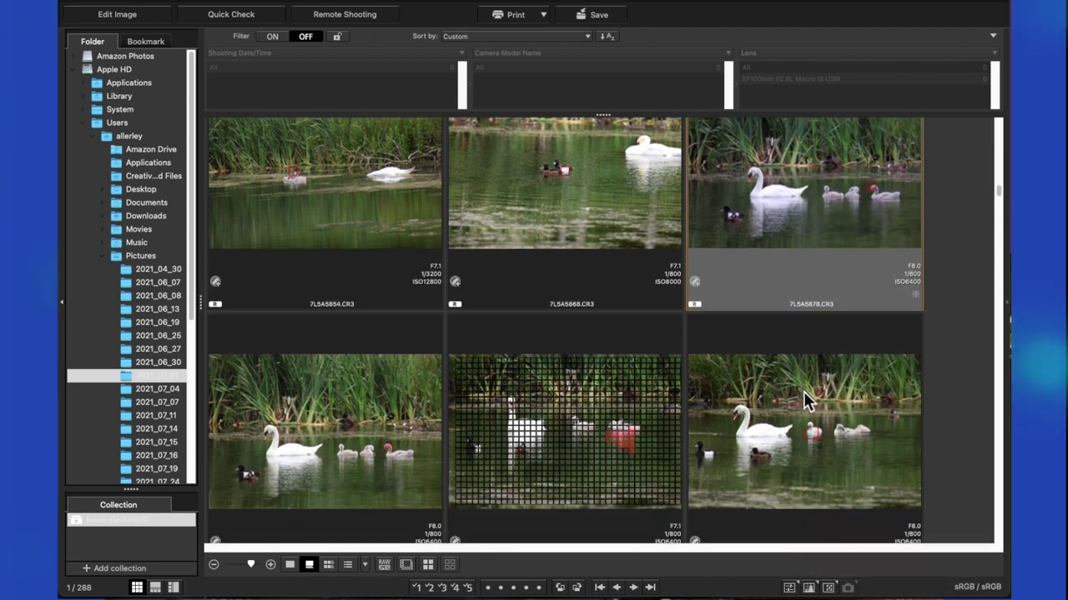
click(329, 396)
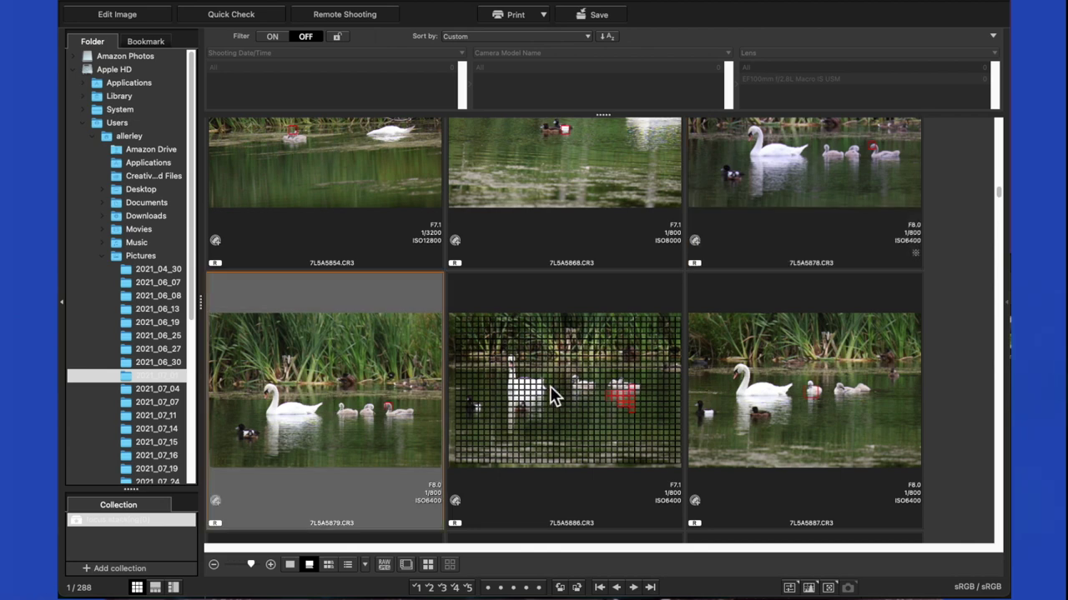
Step: Select all photos in the current folder and paste the copied recipe onto them
scroll(552, 396, down, 20)
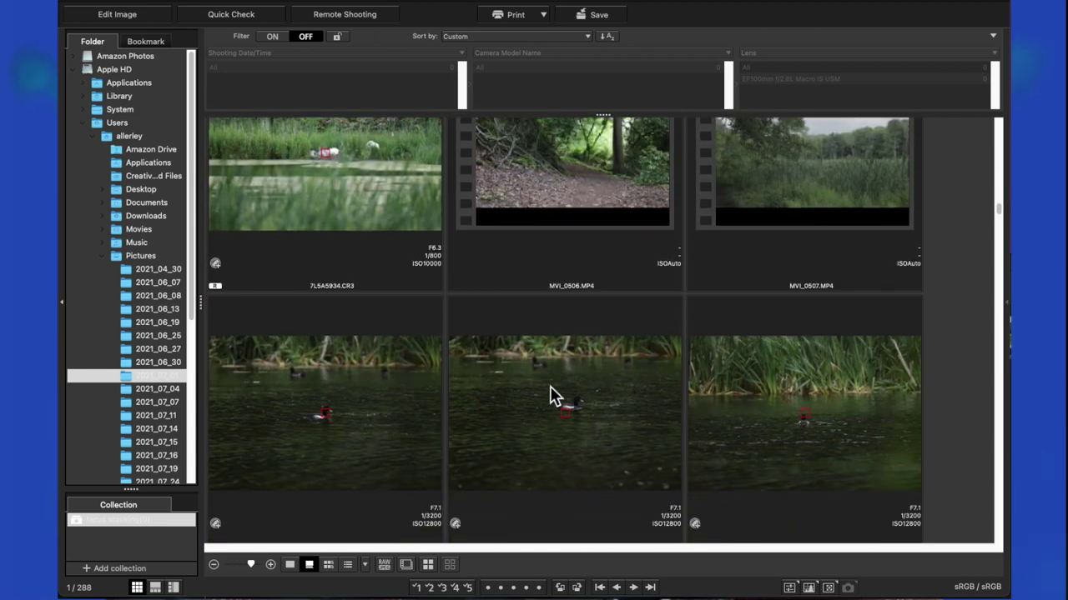
scroll(550, 396, down, 20)
scroll(550, 396, down, 3)
scroll(549, 396, down, 20)
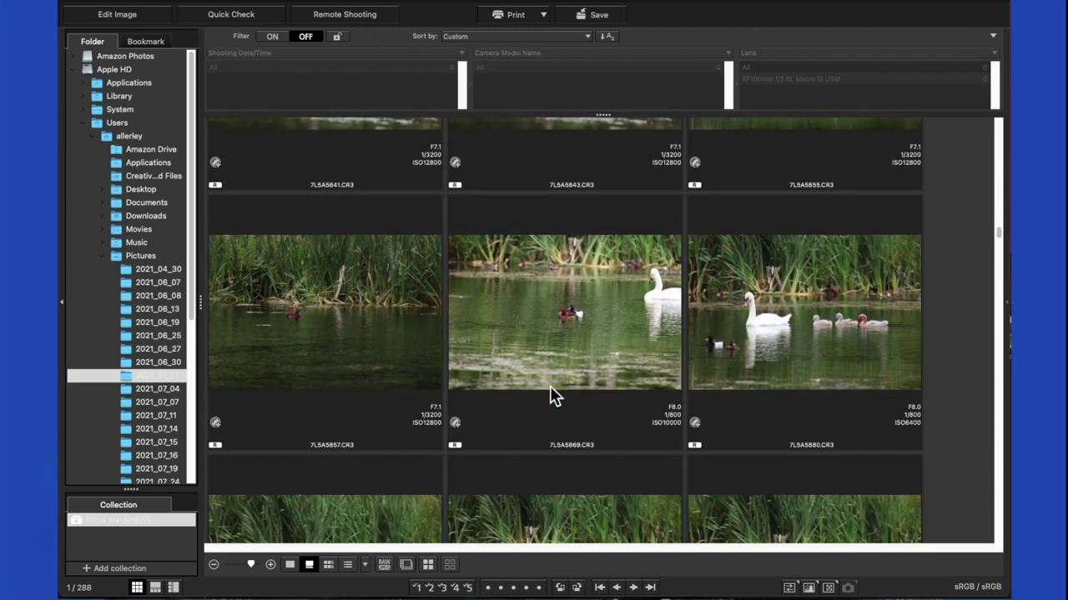
scroll(549, 397, down, 10)
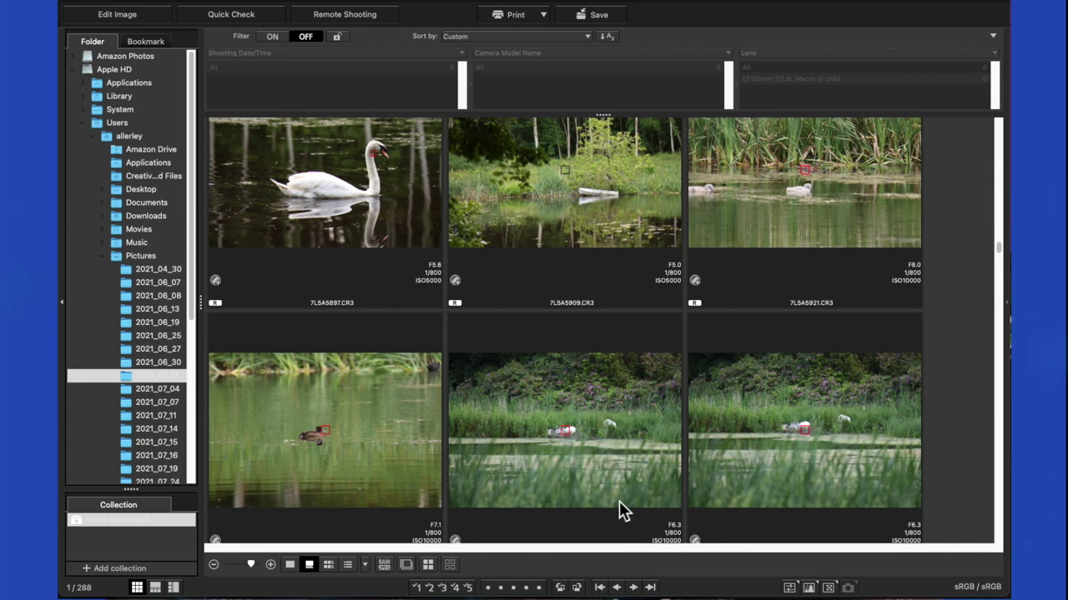
key(super+a)
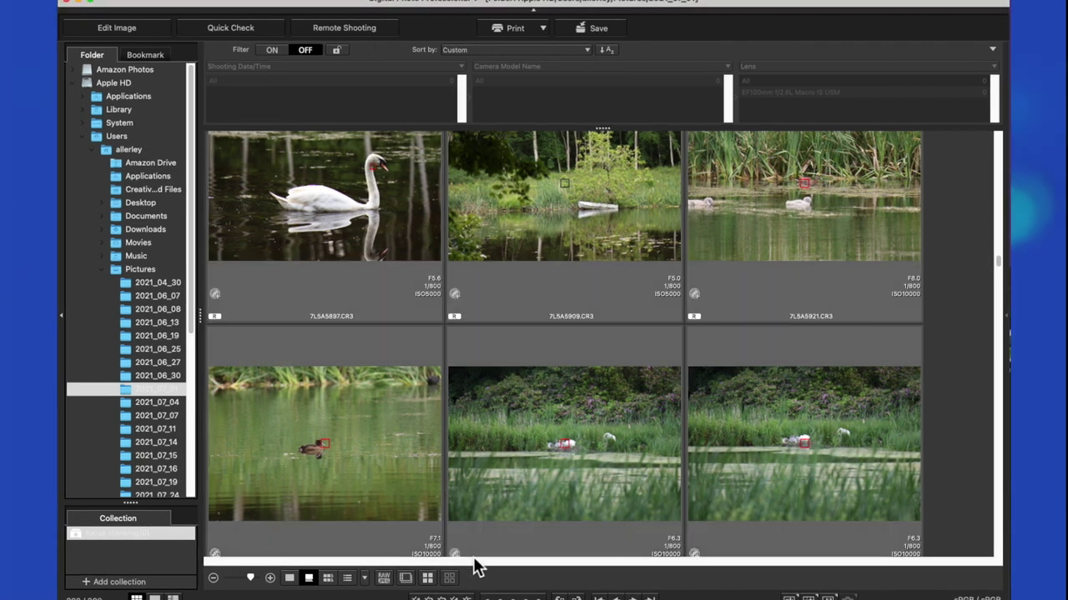
right_click(648, 214)
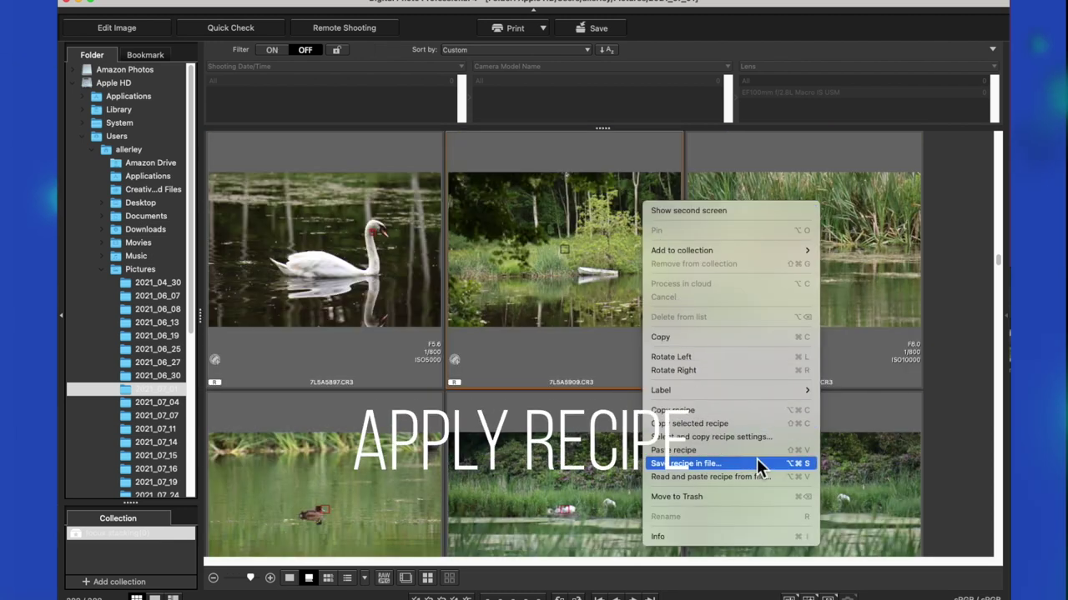
click(712, 450)
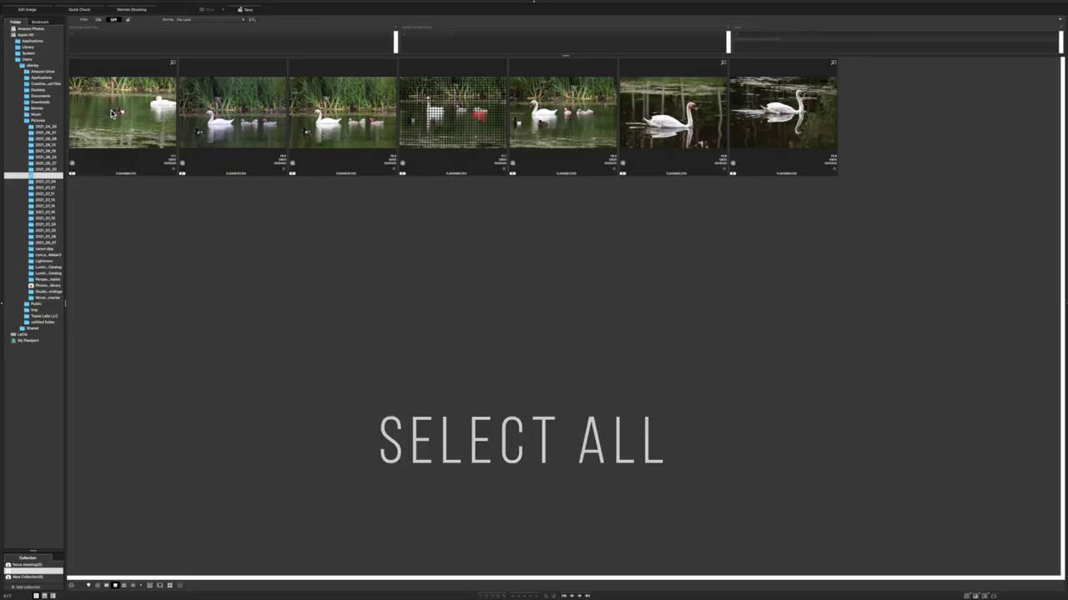
Step: Select all photos in the Files for video collection and open the batch process settings for them
key(super+a)
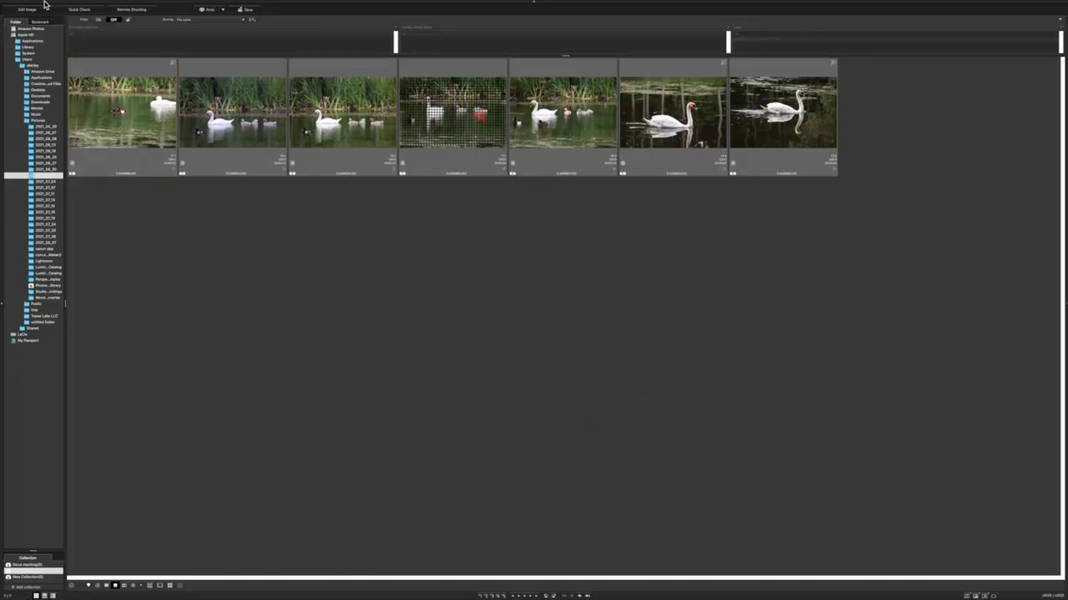
mouse_move(46, 3)
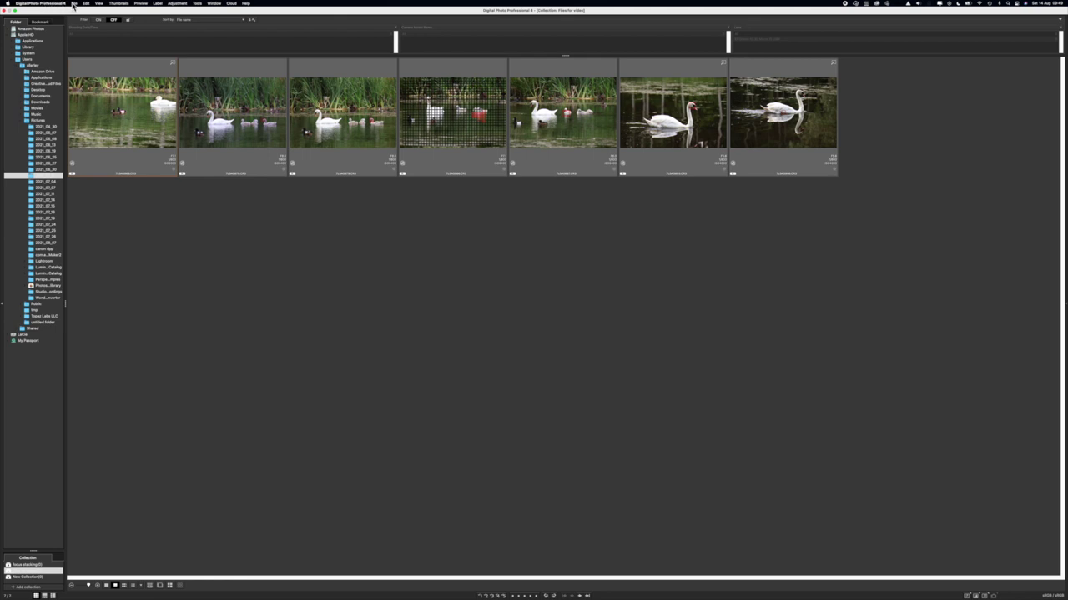
click(74, 3)
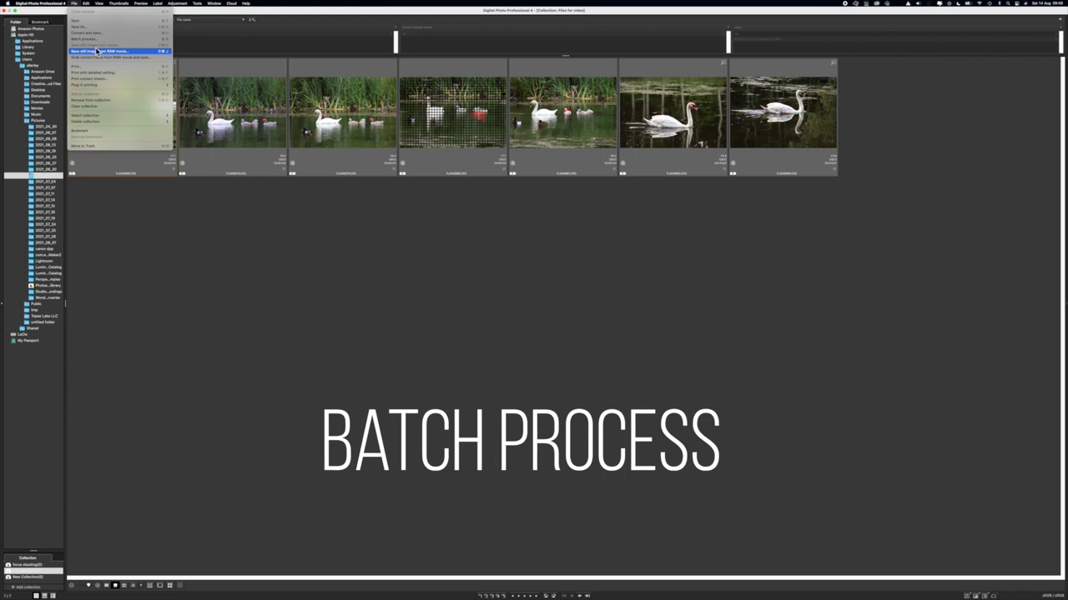
click(95, 39)
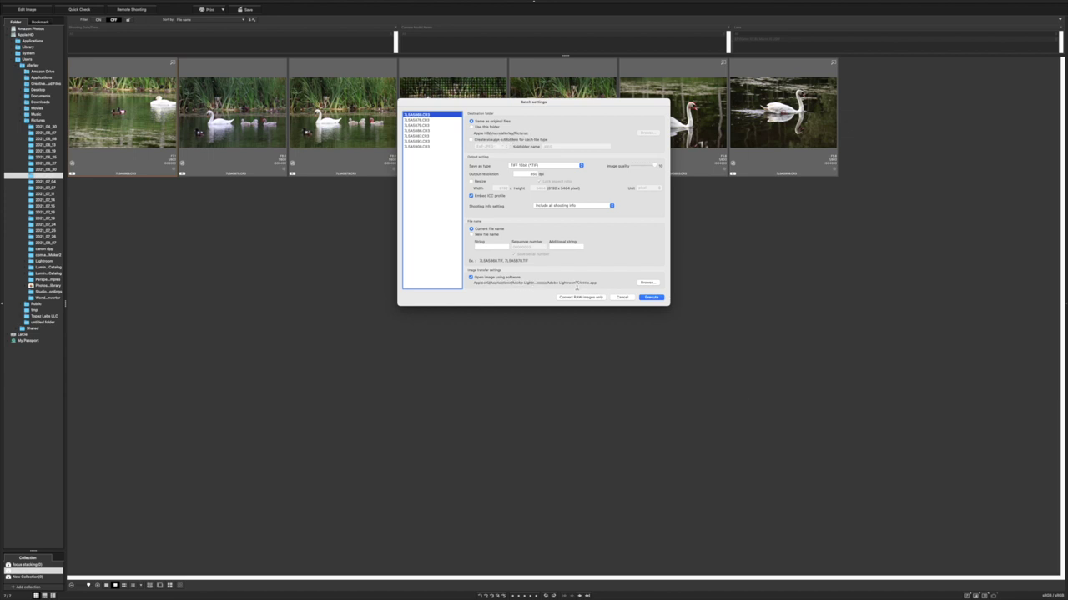
Step: Look through the Applications folder for software to open the converted images with, and leave the current choice as it is
click(650, 284)
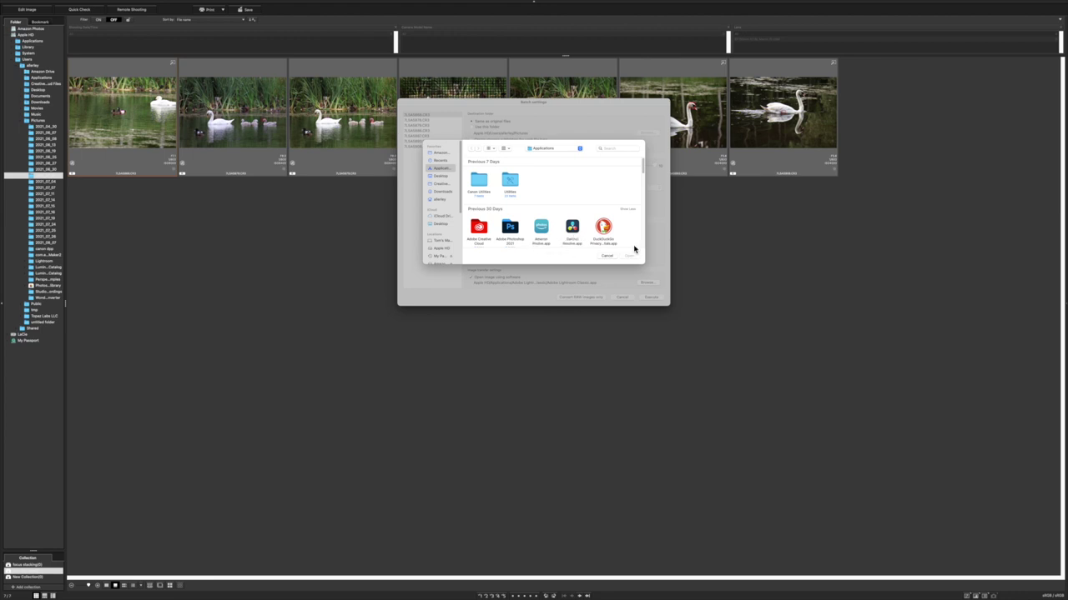
drag(644, 172, 644, 181)
scroll(643, 175, up, 3)
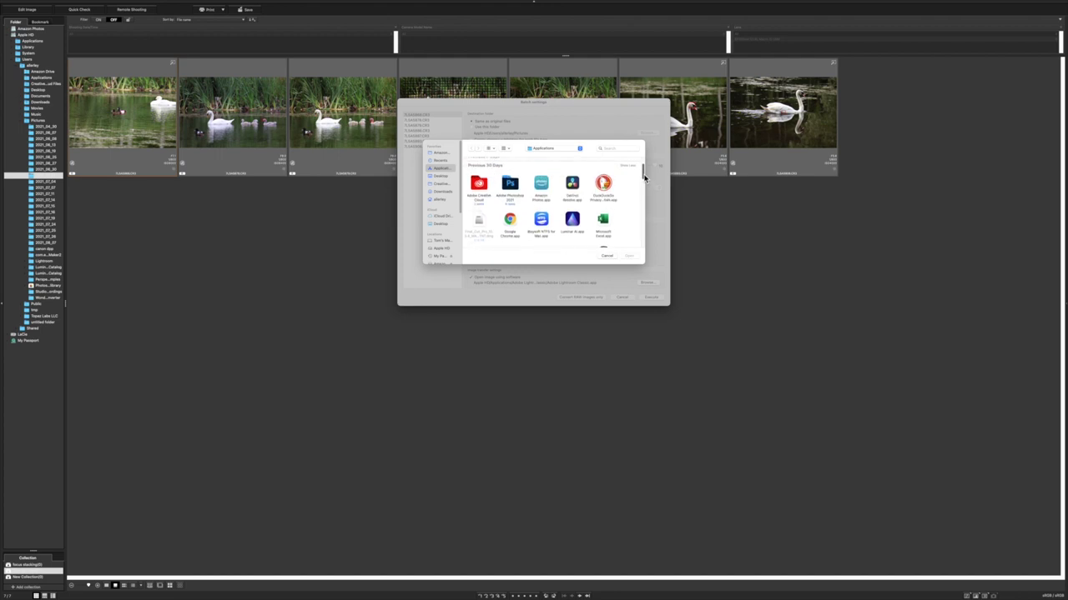
click(606, 256)
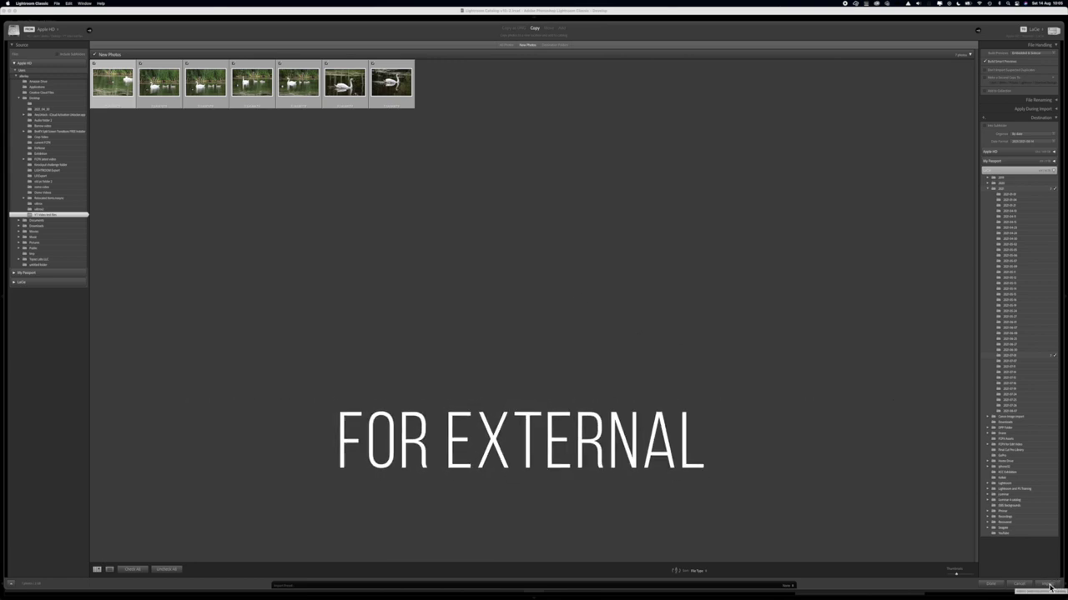
Step: Switch to Lightroom Classic and import the seven swan photos as copies onto the LaCie drive
click(1050, 589)
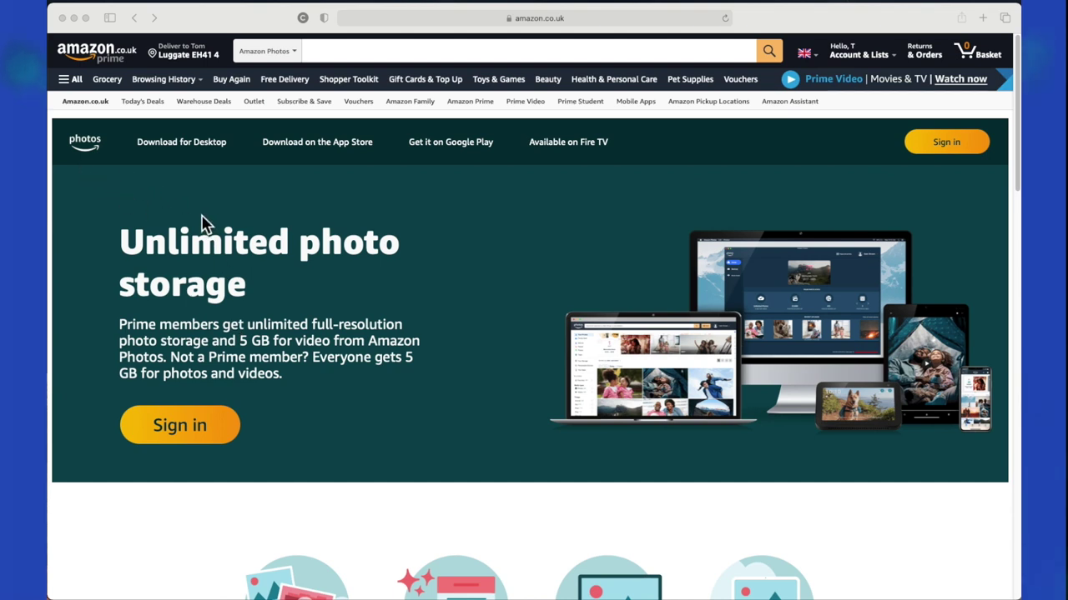
Step: Switch to the Amazon Photos desktop app and add the Desktop folder YT Video test files as a new backup
click(167, 152)
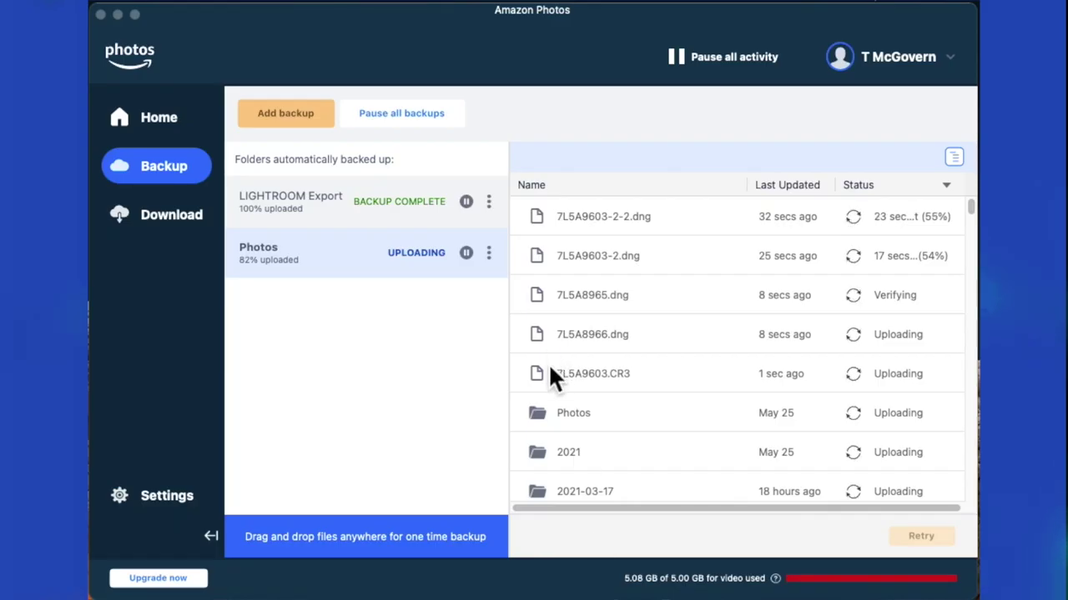
click(286, 114)
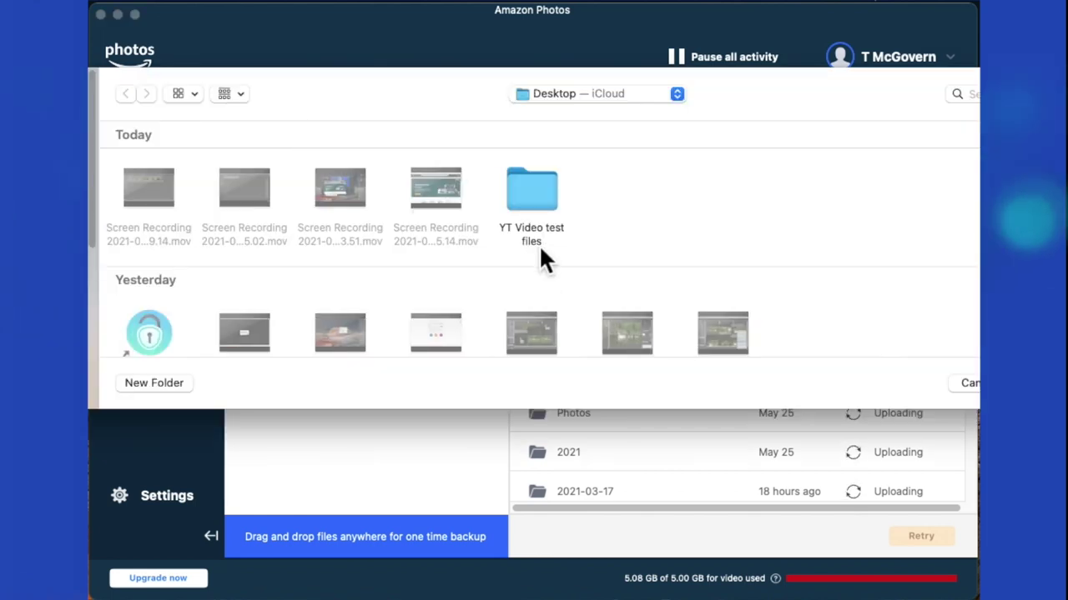
click(534, 199)
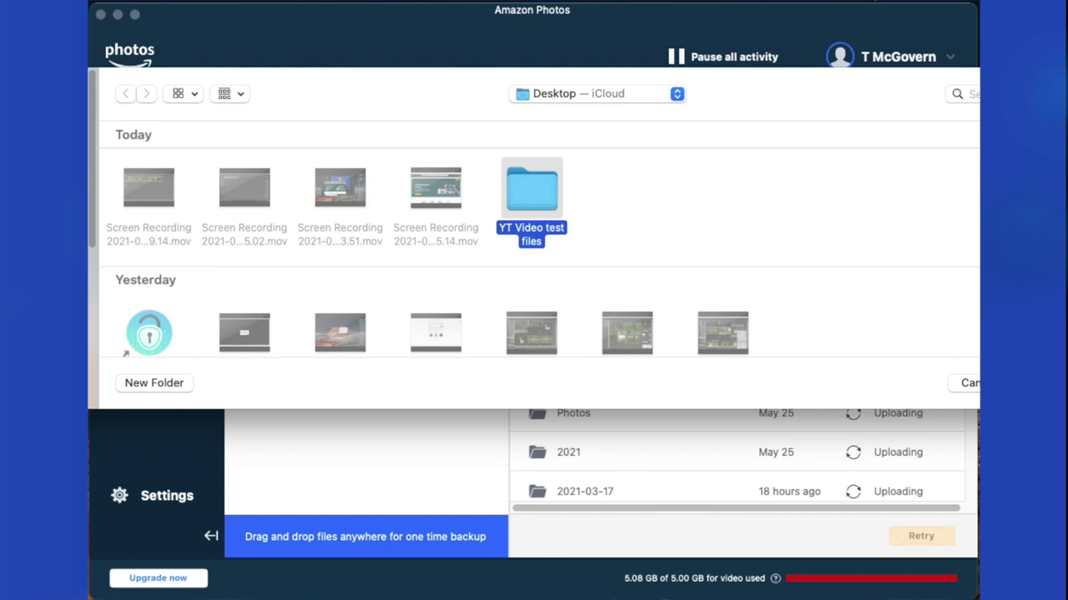
key(Return)
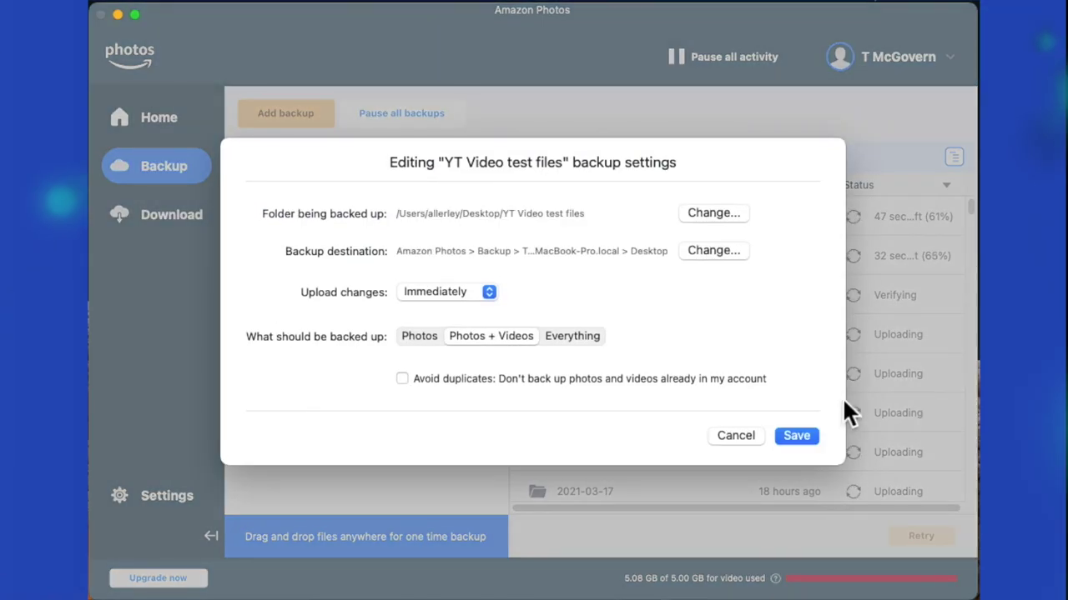
Step: Set the YT Video test files backup to include Photos only, and save the backup settings
click(415, 342)
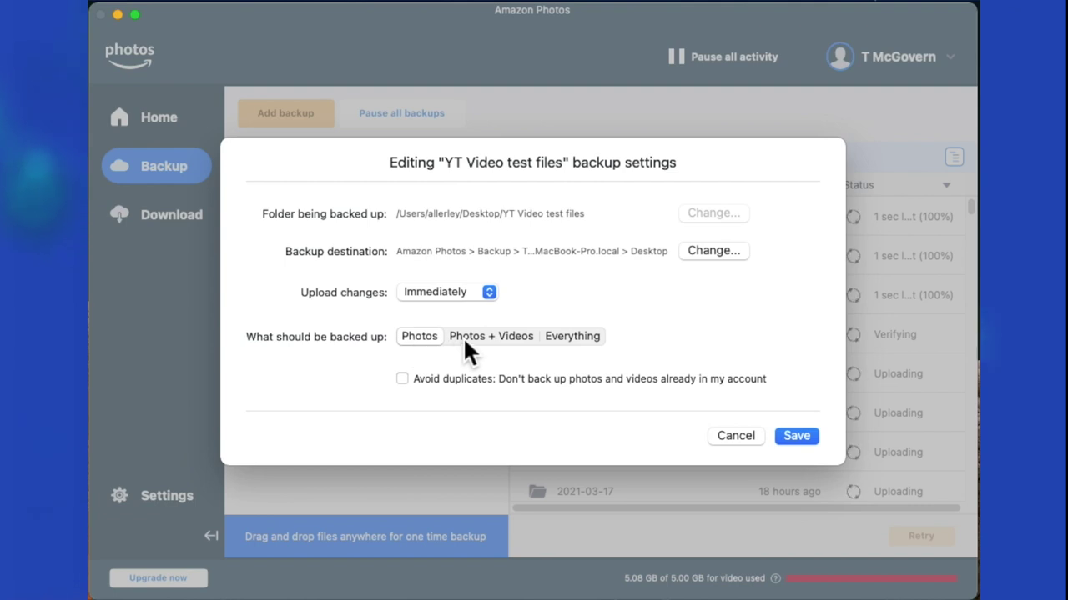
click(557, 336)
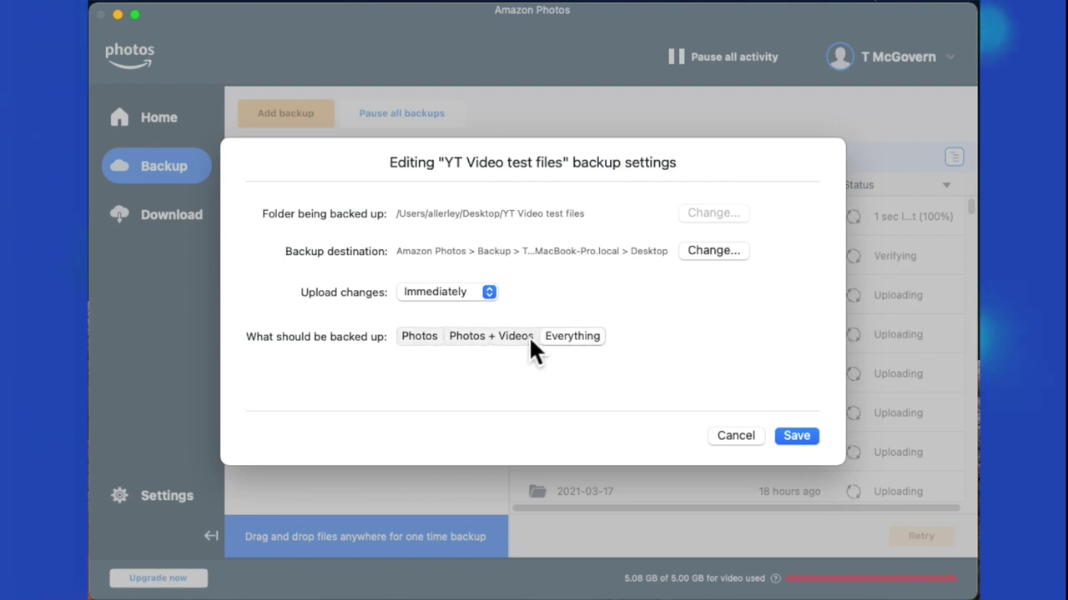
click(420, 334)
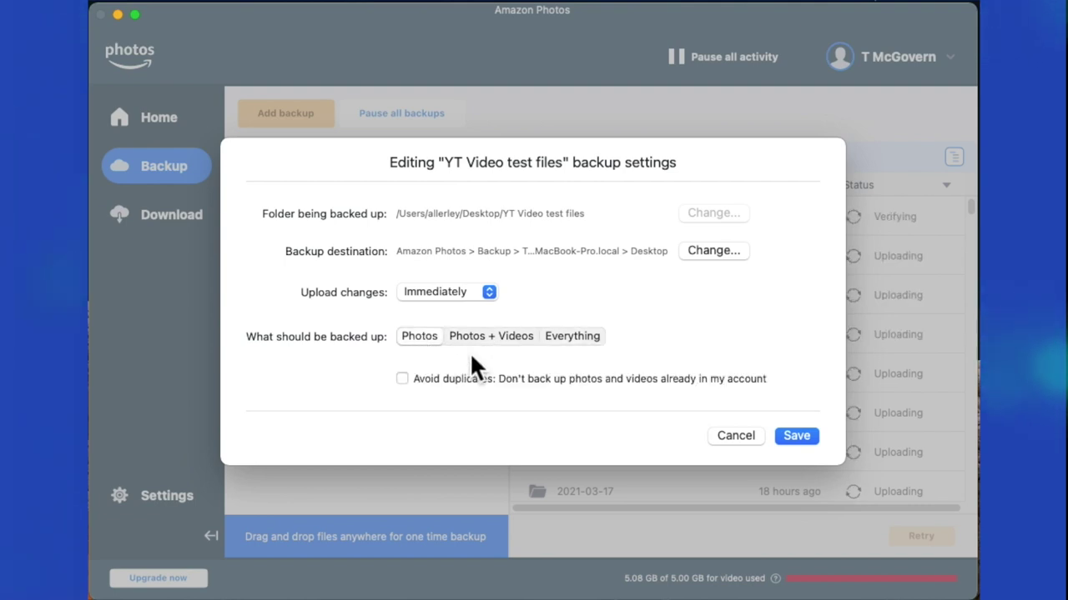
click(780, 435)
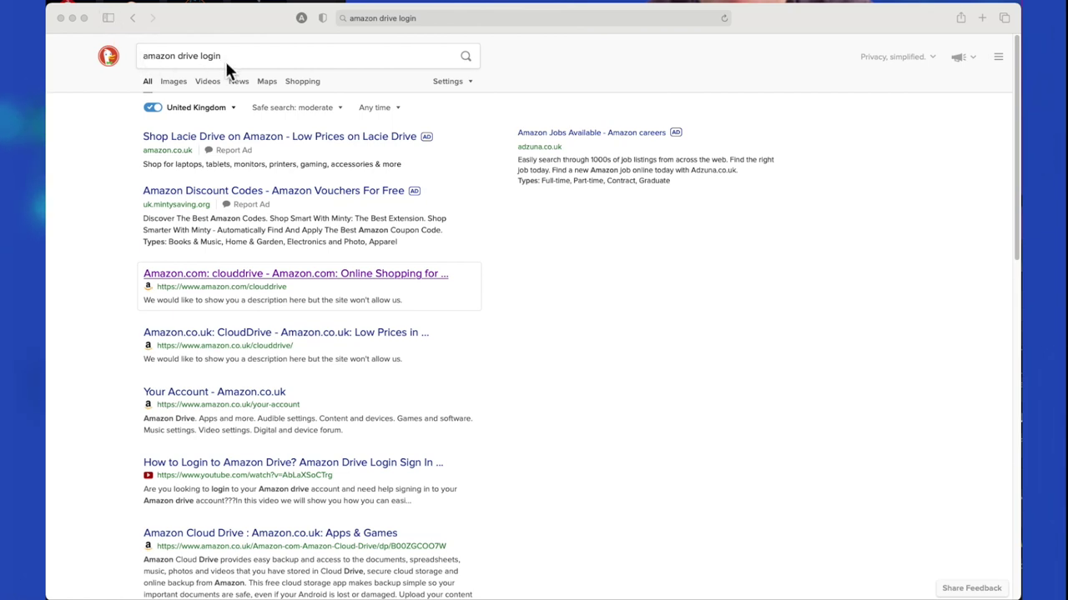
Step: Open the Amazon.com clouddrive result from the web search and go from Amazon Drive to Amazon Photos
click(241, 275)
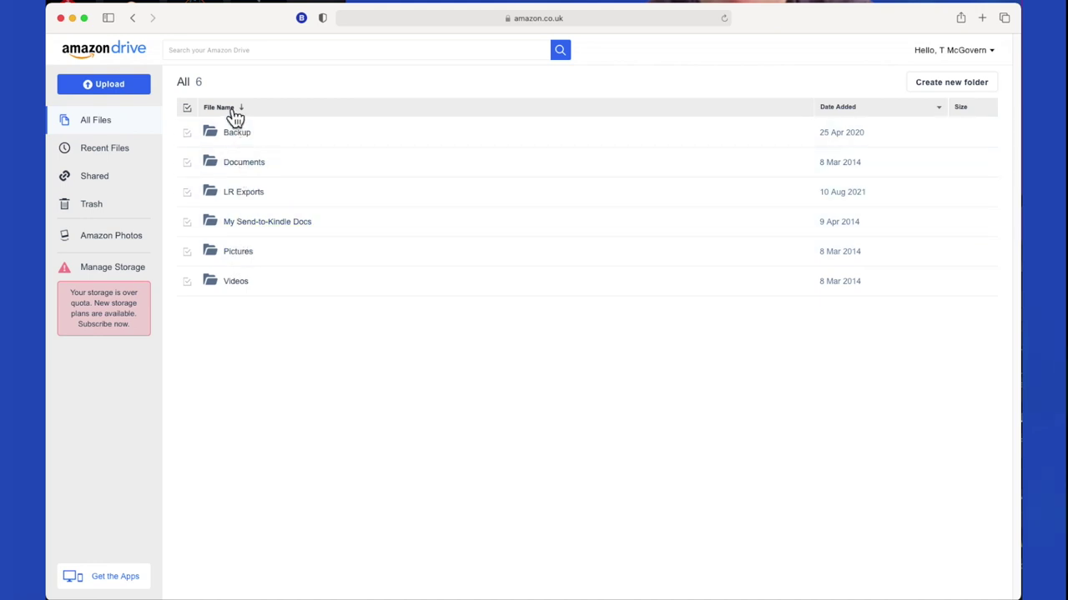
click(102, 243)
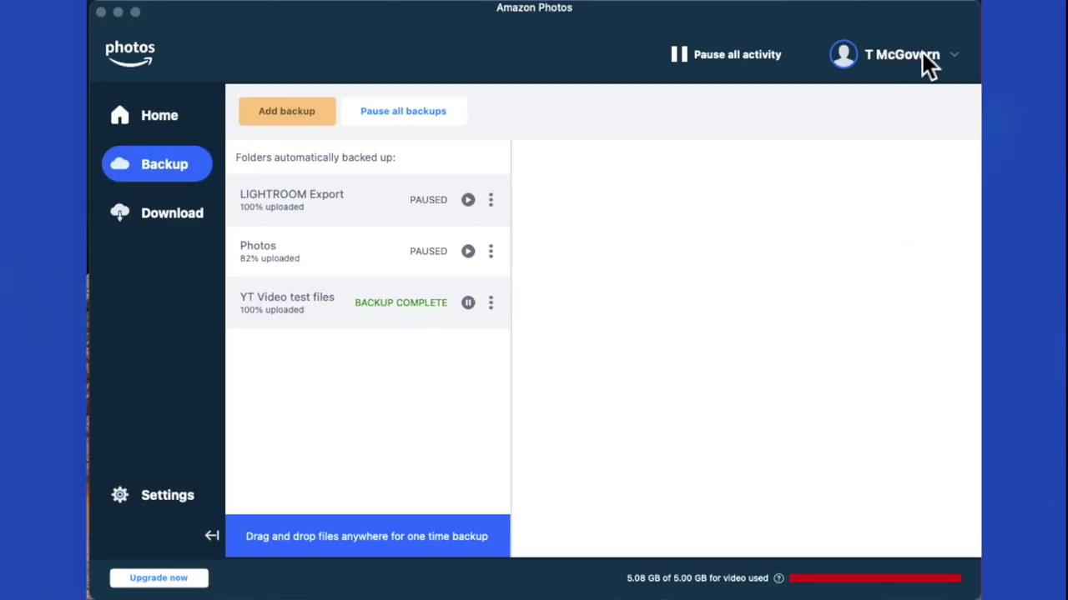
Step: Switch to the Amazon Photos desktop app and open Your Photos on the web from its account options
click(862, 59)
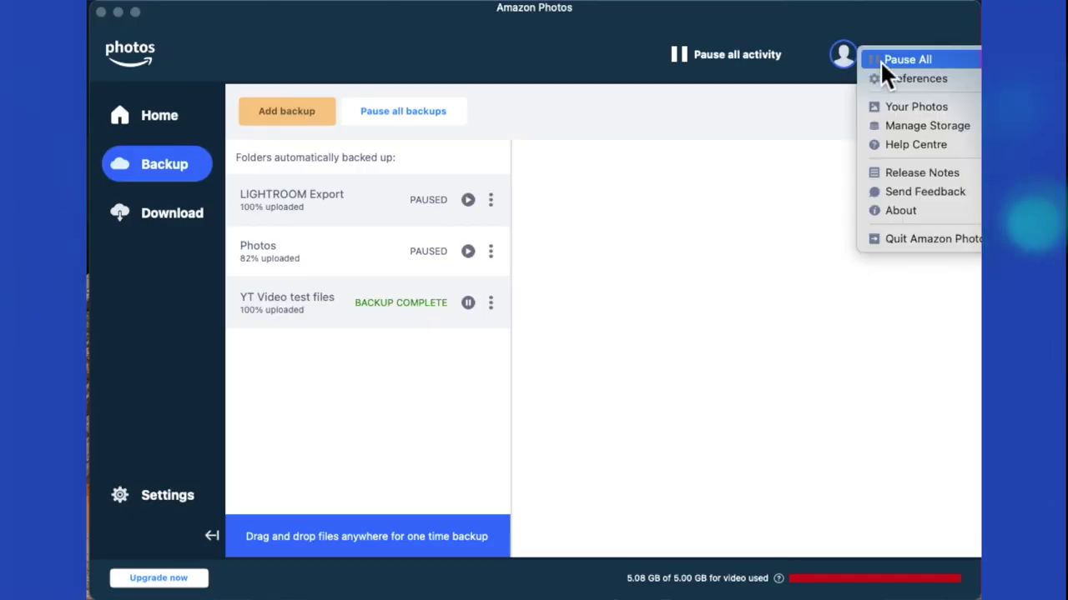
click(923, 115)
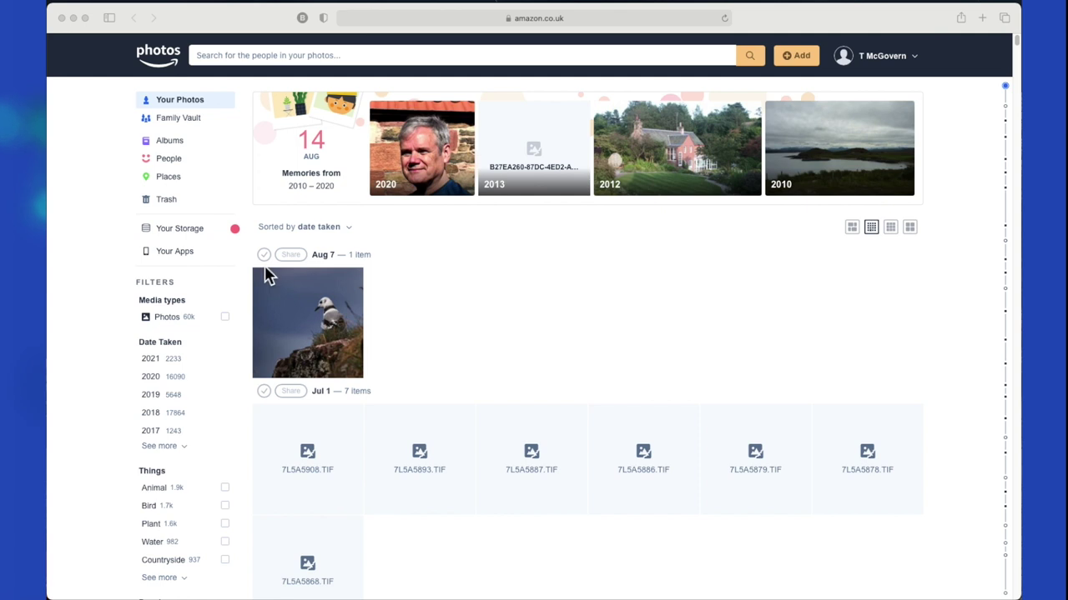